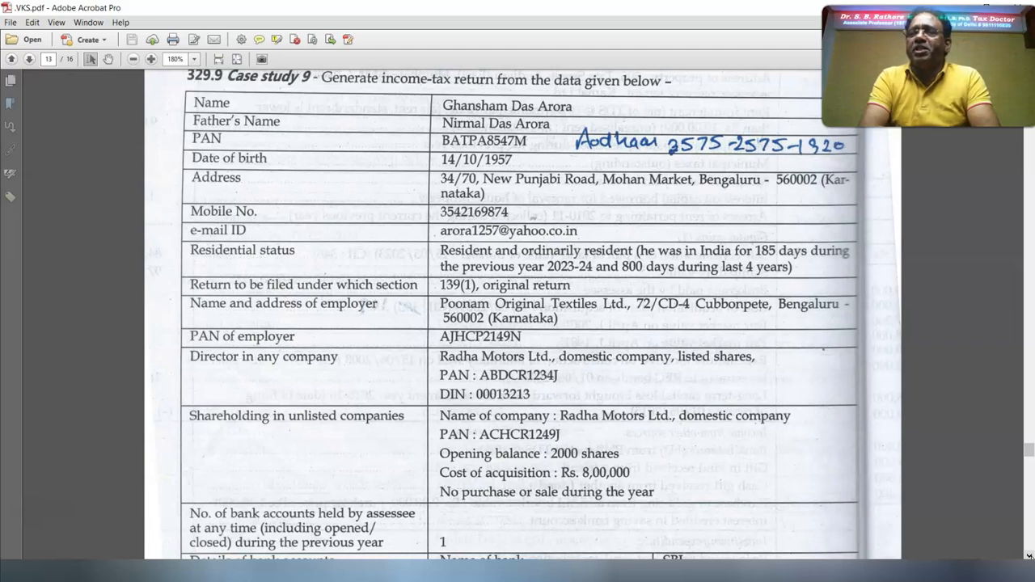
Read through Case study 9's personal, employer, bank, income and investment details in the VKS PDF
scroll(262, 189, "down", 5)
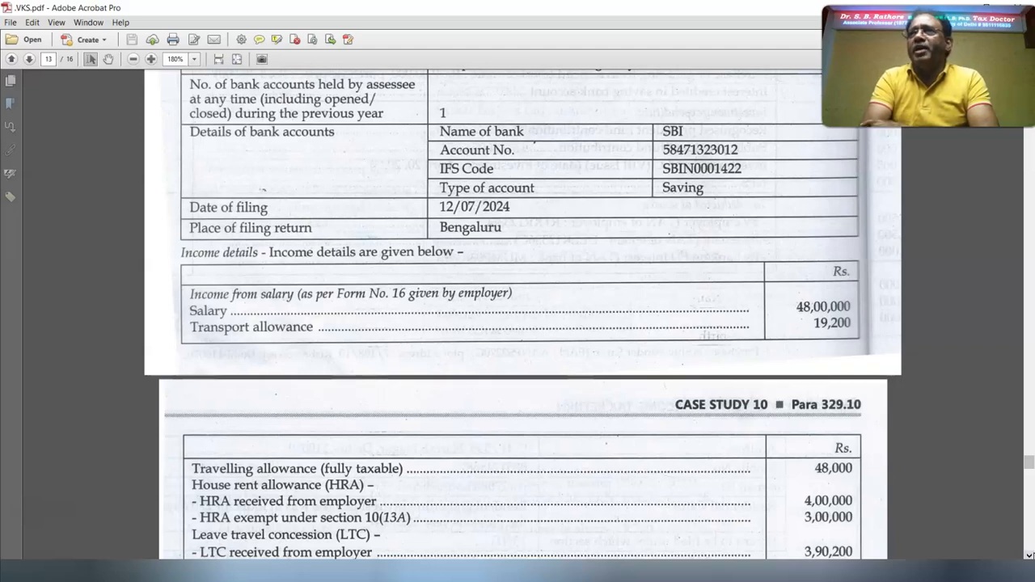
scroll(518, 316, "down", 10)
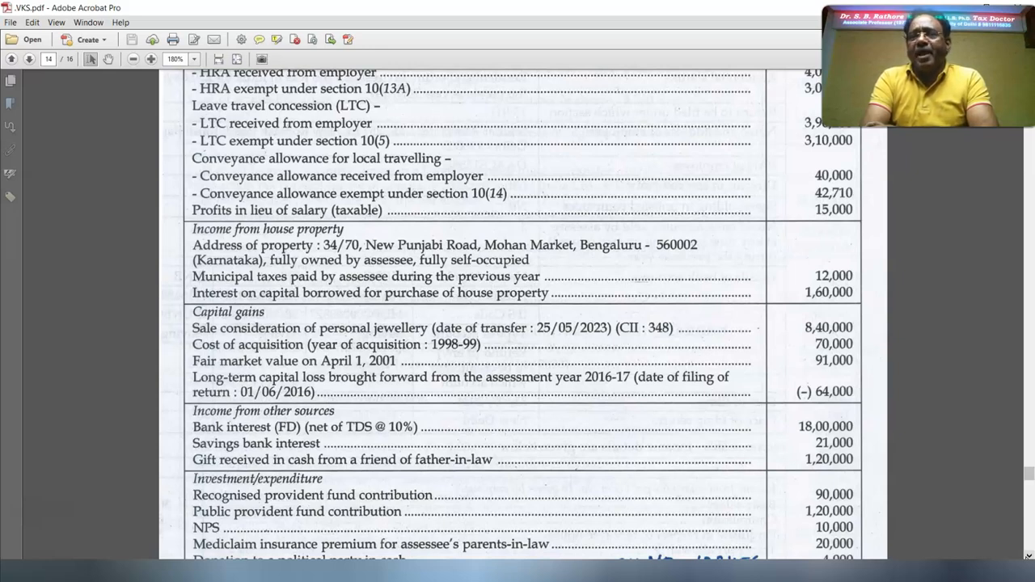
scroll(1031, 176, "down", 5)
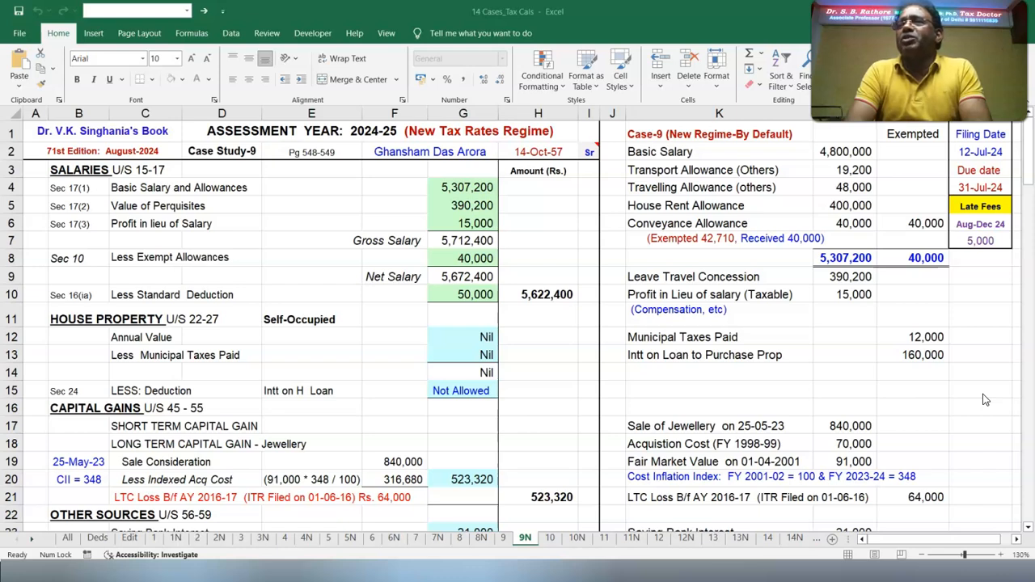
Switch to the 14 Cases_Tax Cals workbook in Excel and examine the Case-9 new regime income computation and deductions on sheet 9N
left_click(997, 394)
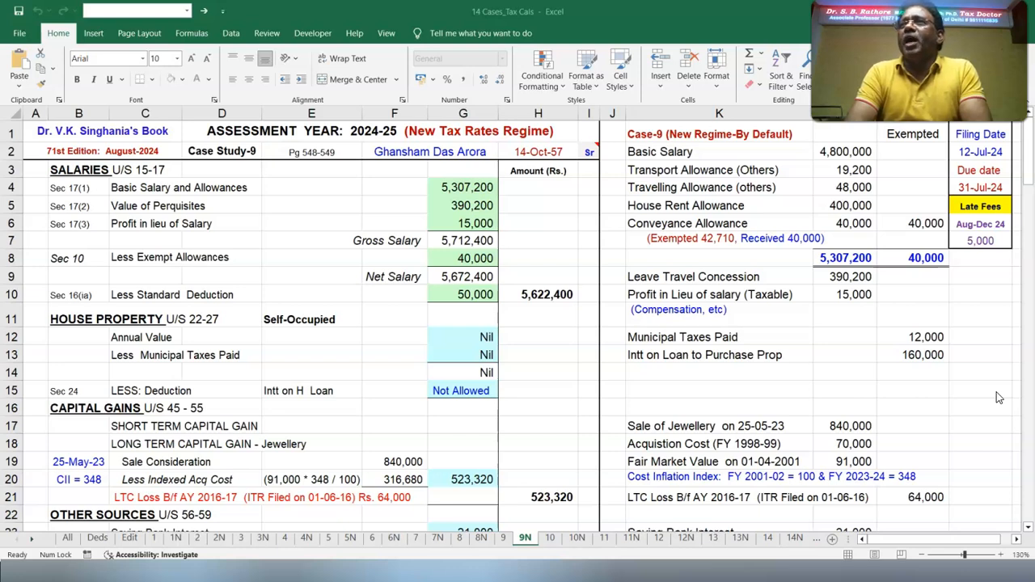
scroll(999, 397, "down", 5)
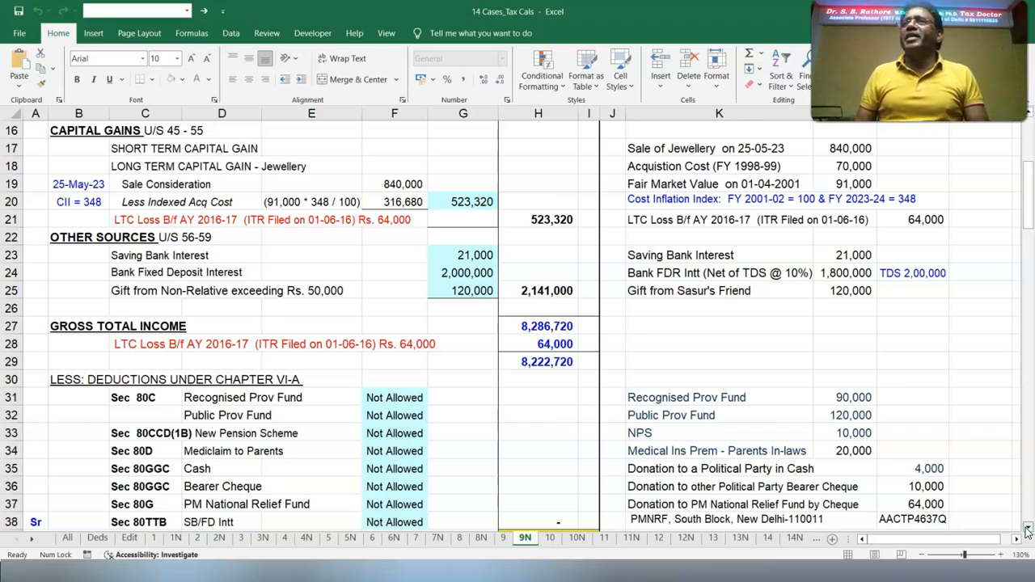
scroll(1020, 130, "down", 7)
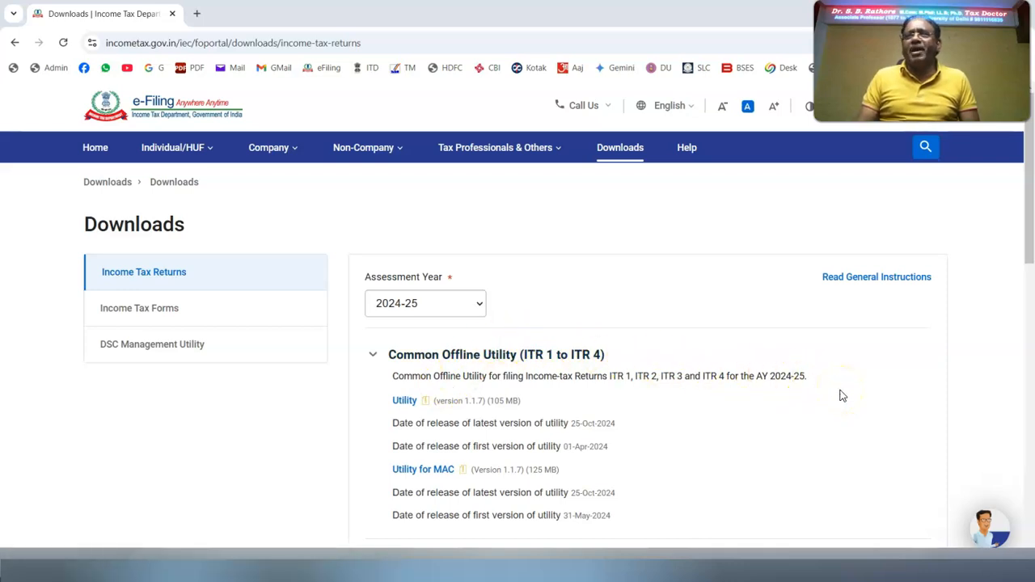
Open the ITR 2 downloads for AY 2024-25 on the e-Filing portal and check the properties of the downloaded ITR2_AY_24-25_V1.7 file
scroll(841, 396, "down", 2)
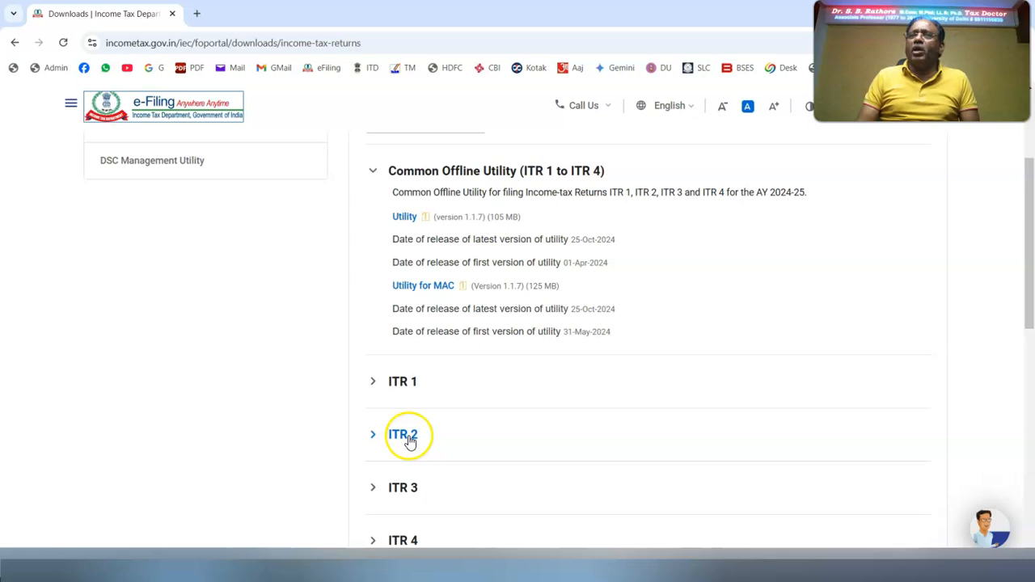
left_click(404, 435)
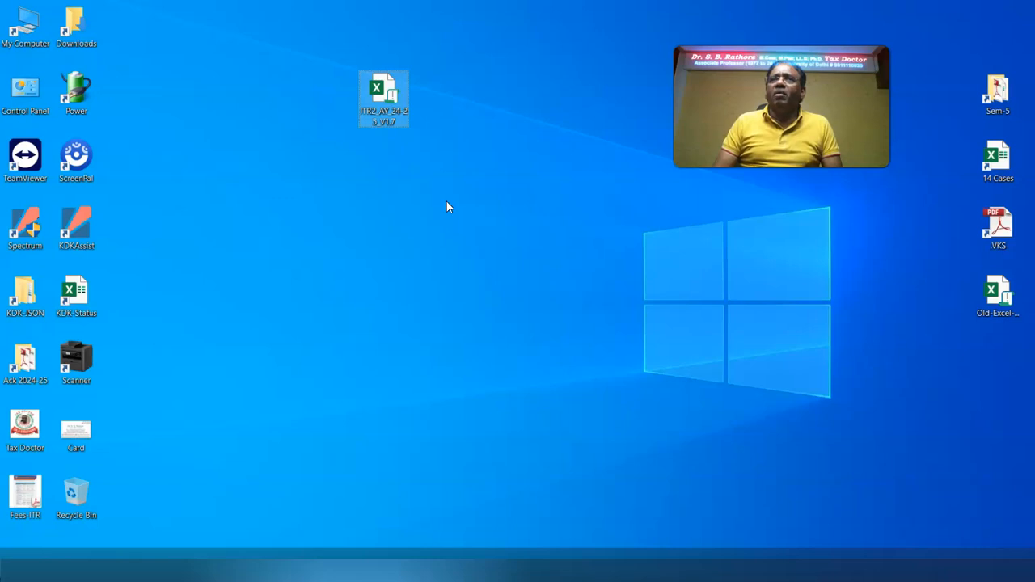
key("alt+Return")
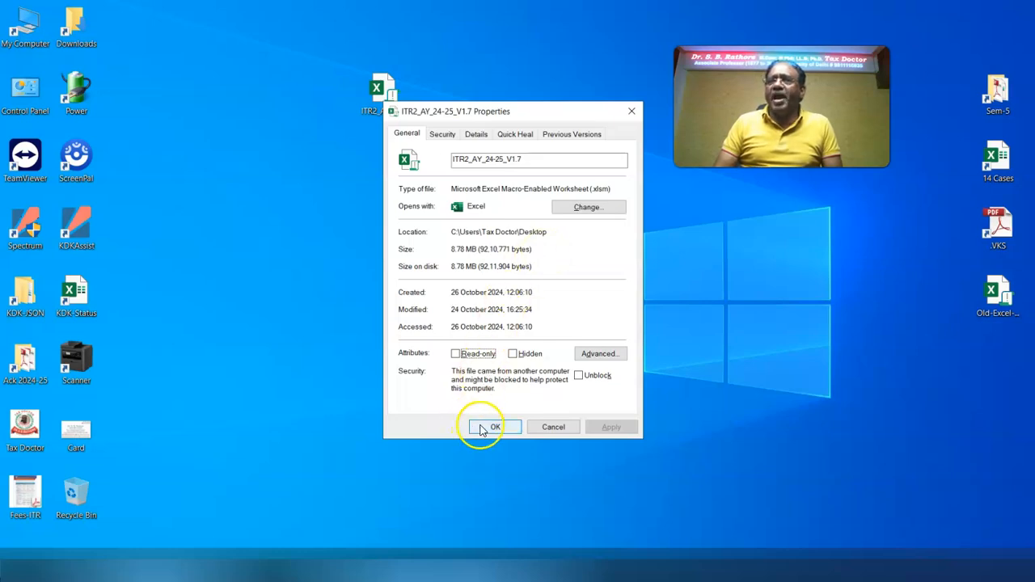
left_click(485, 427)
Open the ITR2_AY_24-25_V1.7 workbook from the desktop and accept its data entry notice
right_click(375, 98)
left_click(406, 110)
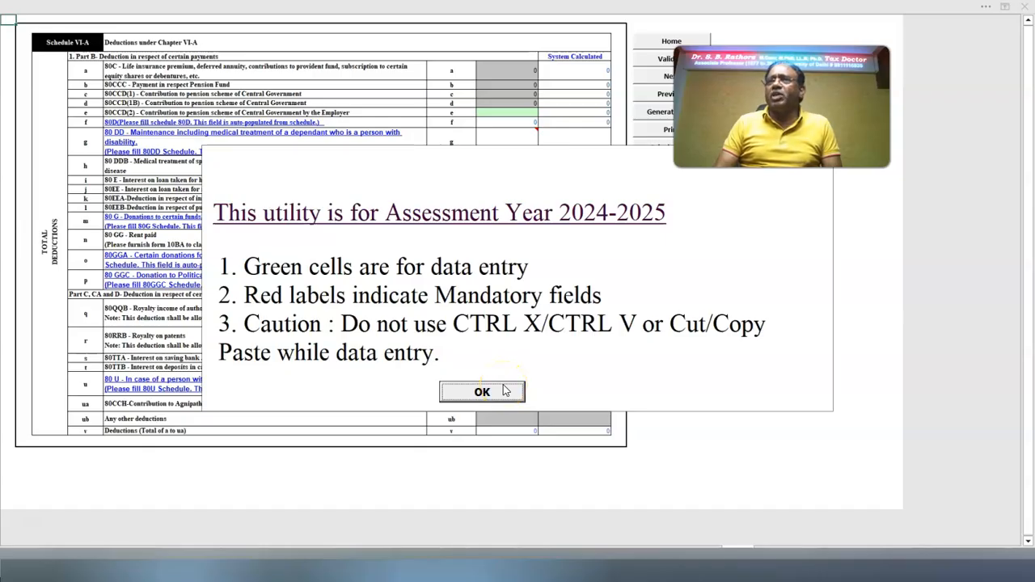
left_click(482, 391)
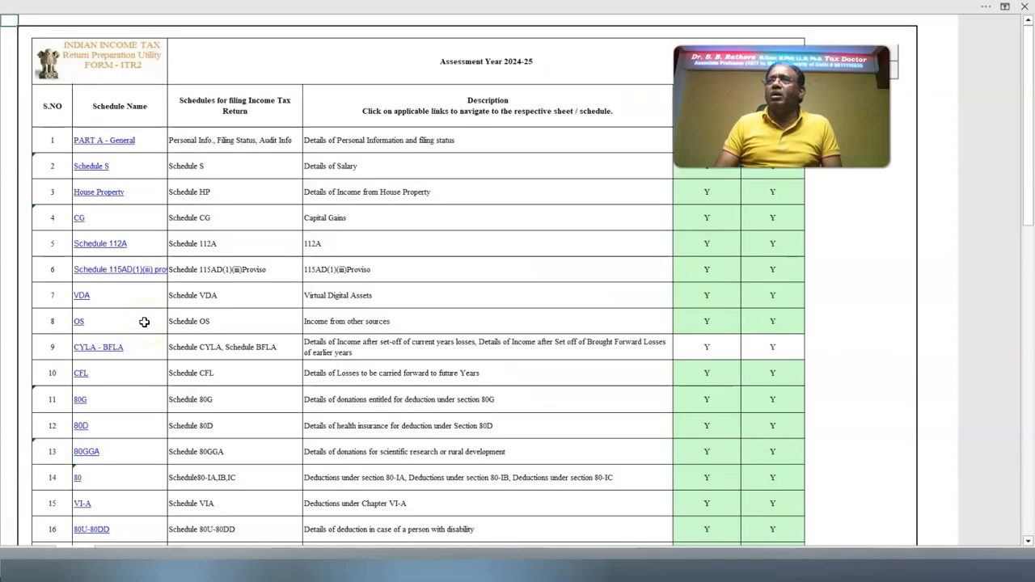
Look over the list of ITR-2 schedules and open PART A - General
scroll(144, 322, "down", 6)
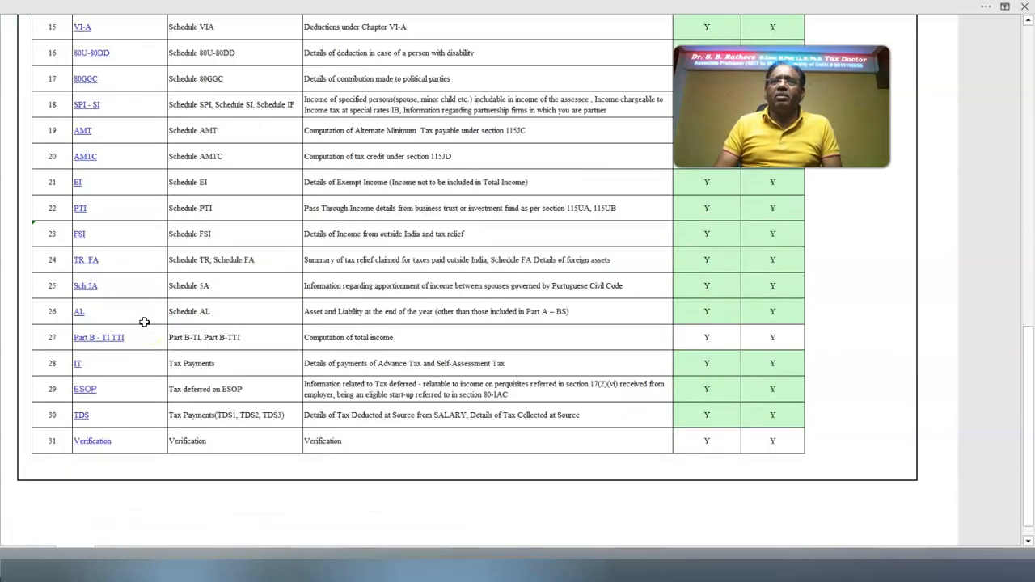
scroll(144, 322, "up", 6)
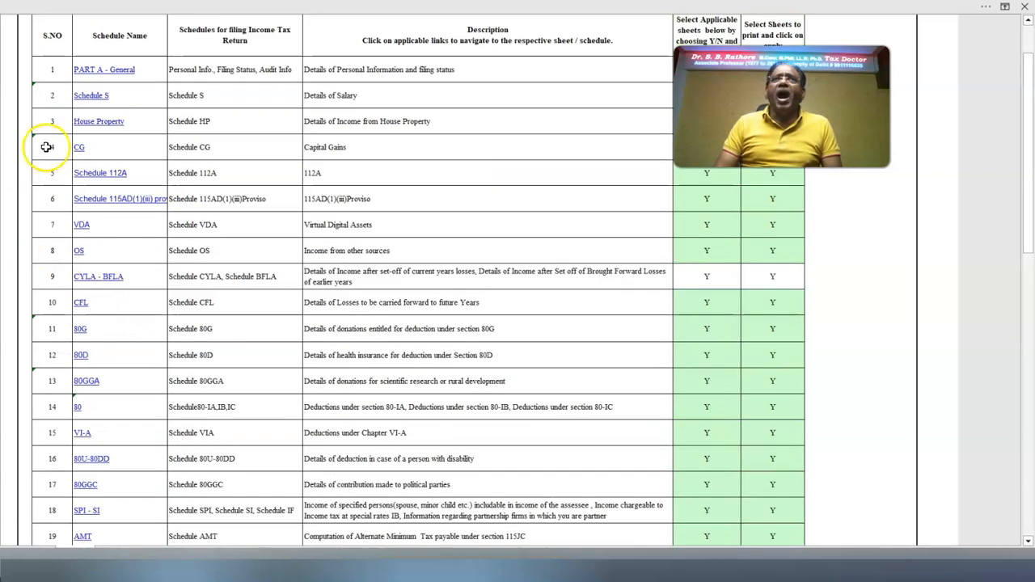
left_click(94, 72)
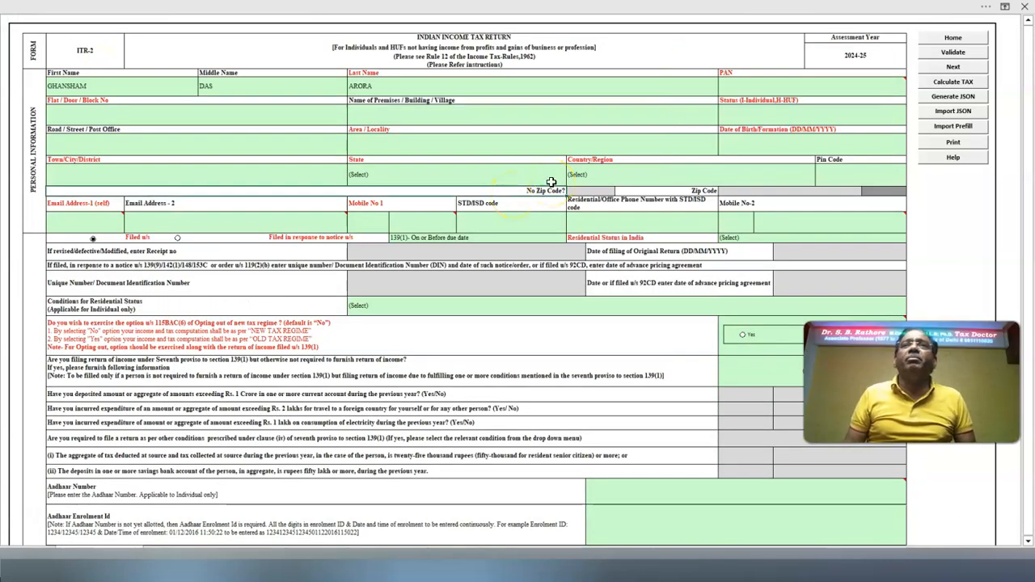
Fill in the taxpayer's PAN, date of birth, address and contact details, with status I-INDIVIDUAL and state 15-KARNATAKA
left_click(747, 84)
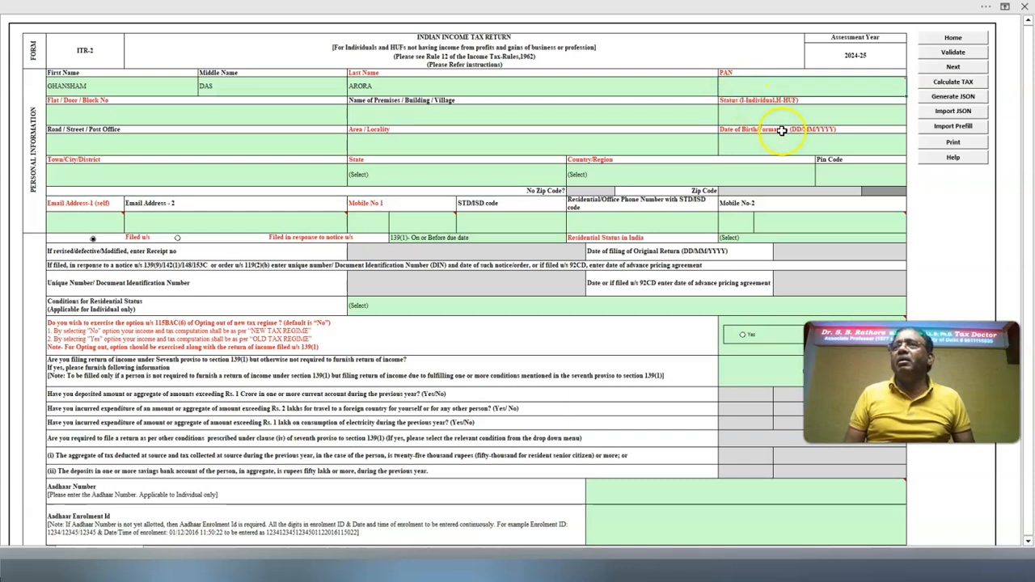
left_click(751, 112)
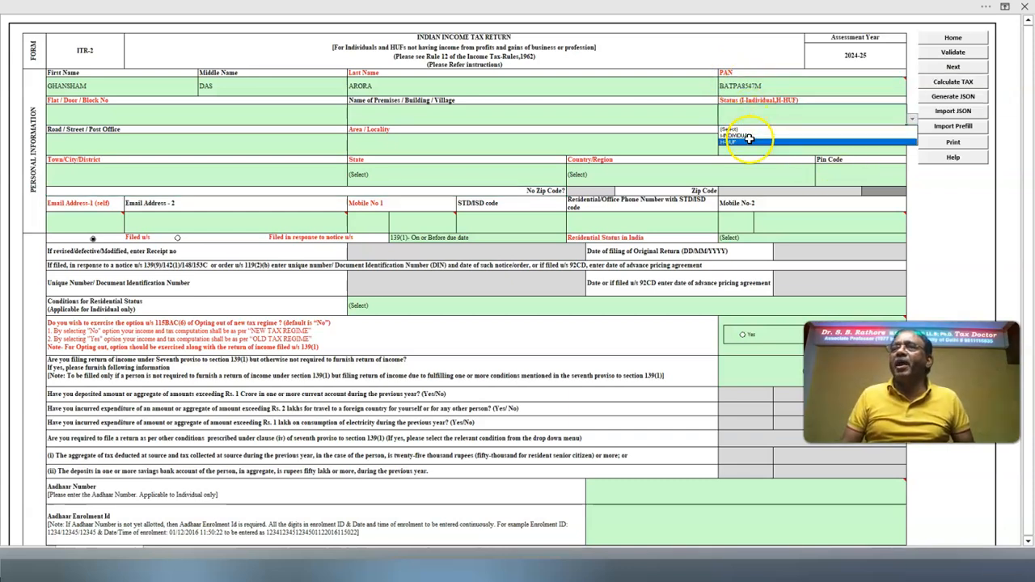
left_click(746, 136)
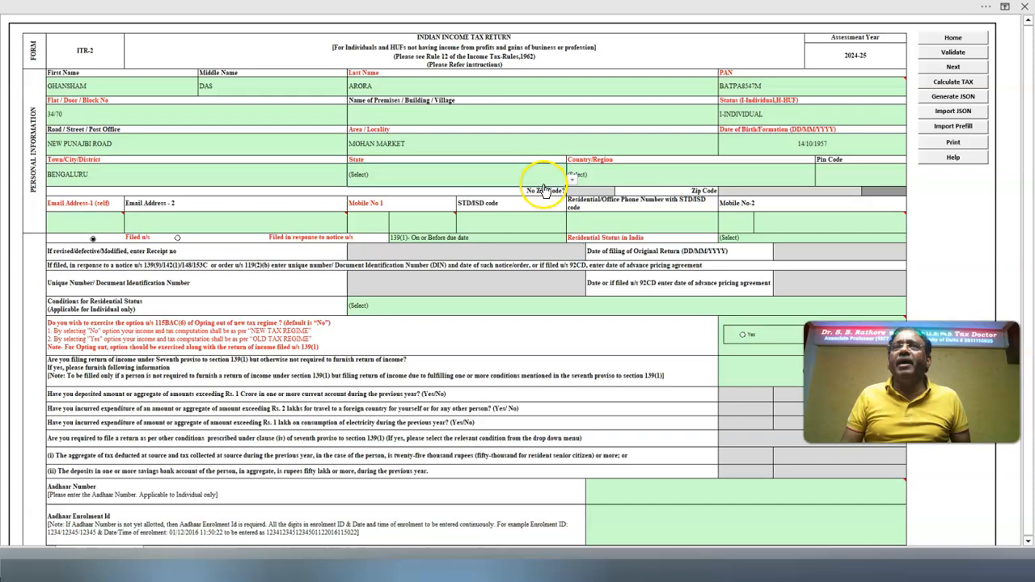
left_click(573, 179)
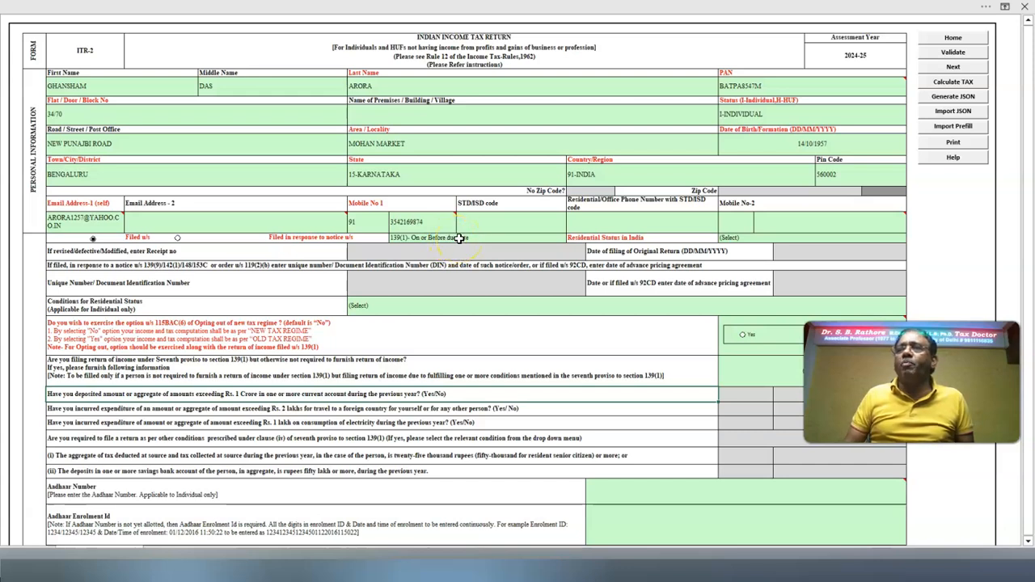
Set the residential status to RES - Resident with the condition of being in India for 182 days or more during the previous year
left_click(752, 236)
left_click(909, 239)
left_click(793, 255)
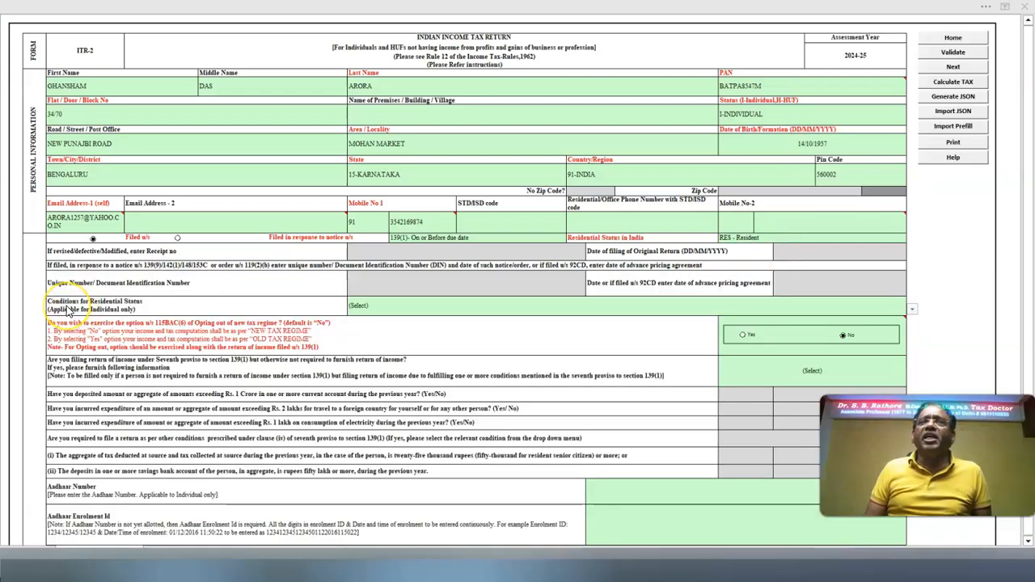
left_click(911, 308)
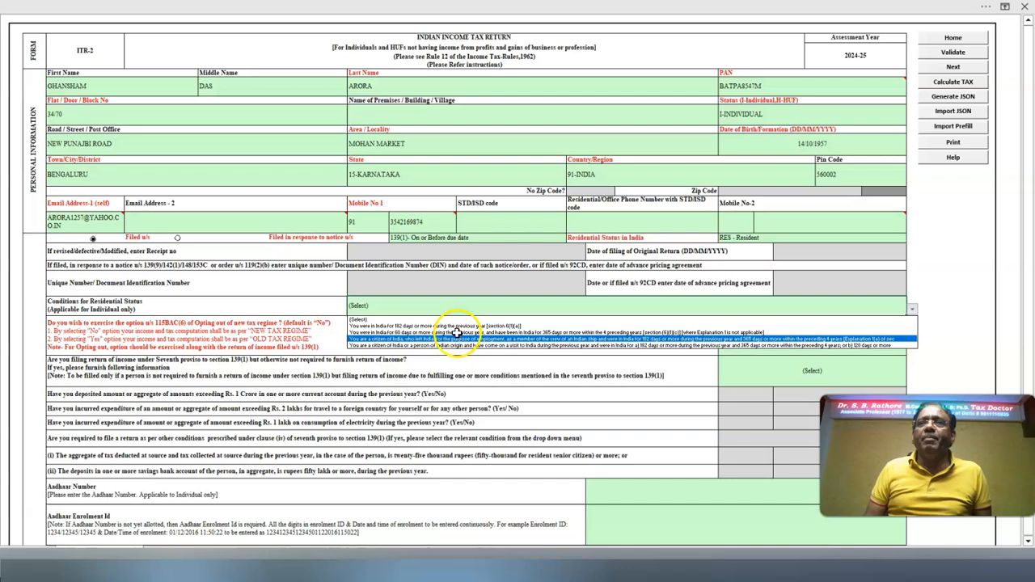
left_click(454, 326)
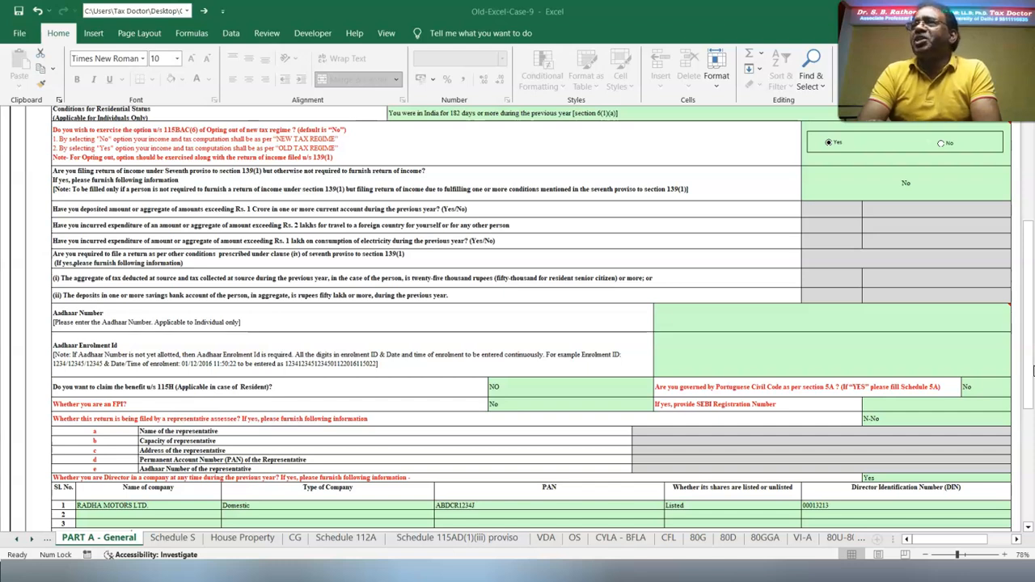
Review the directorship and unlisted equity share details in PART A - General of Old-Excel-Case-9 and go to Schedule S
scroll(63, 283, "down", 5)
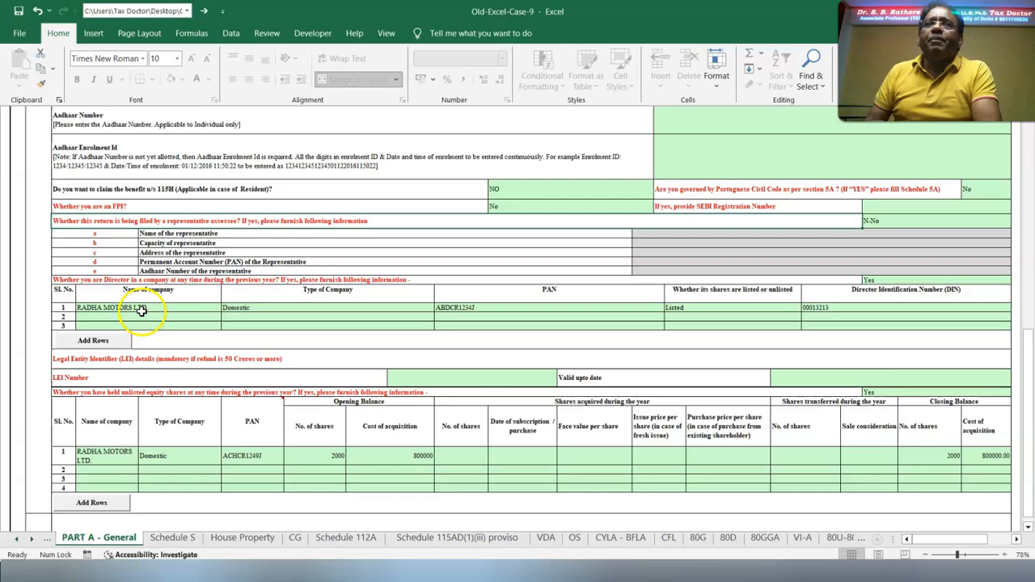
left_click(606, 417)
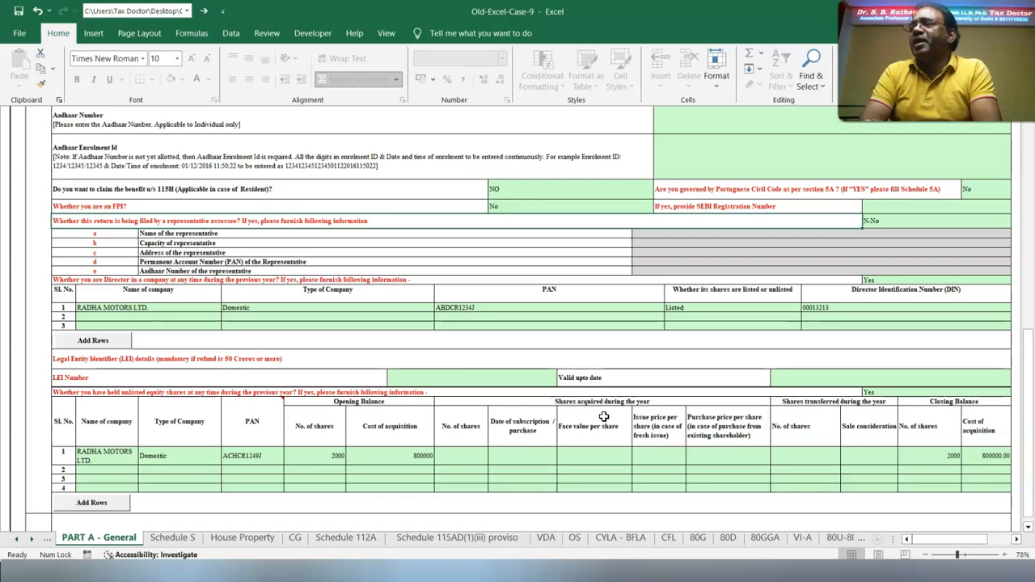
key("ctrl+Page_Down")
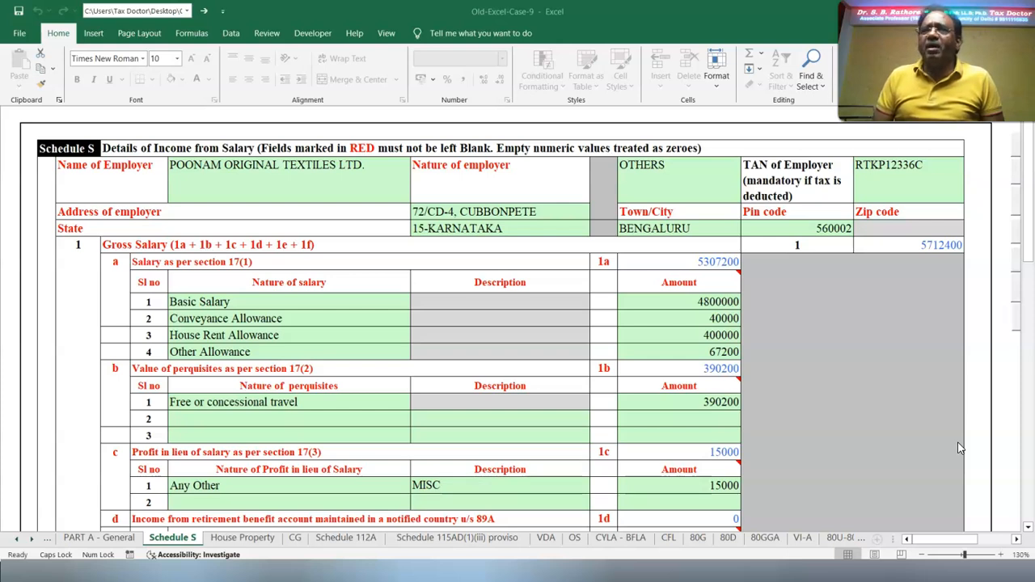
Examine the salary breakup in Schedule S and the section 10 exempt allowances in the New-Excel-Case-9 workbook
left_click(943, 449)
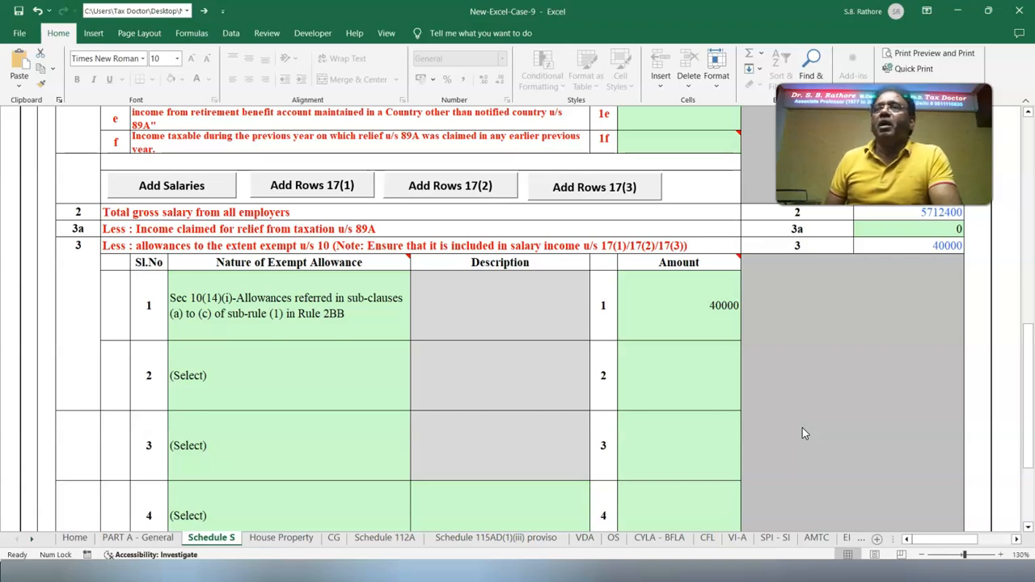
left_click(705, 307)
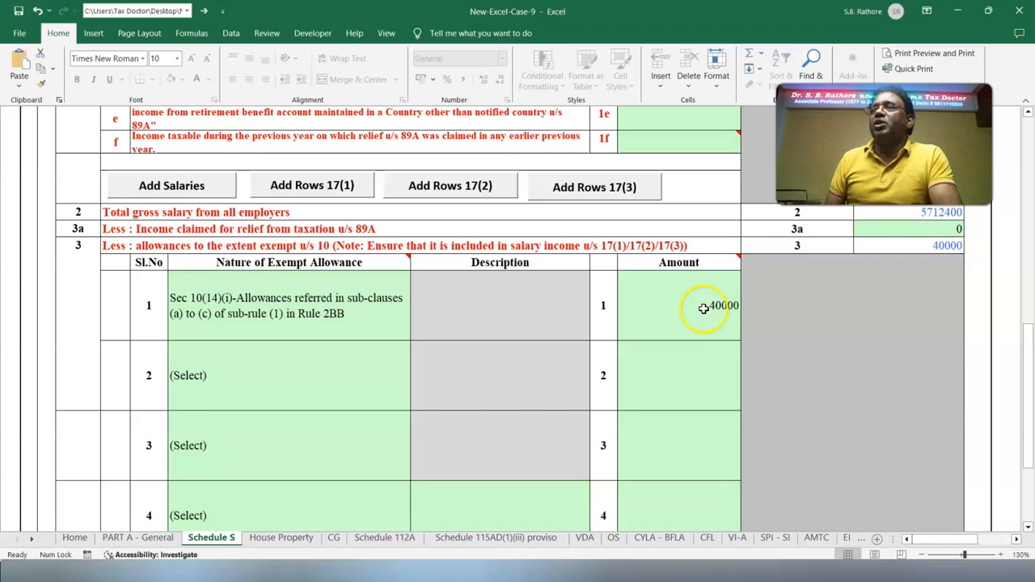
scroll(704, 307, "down", 3)
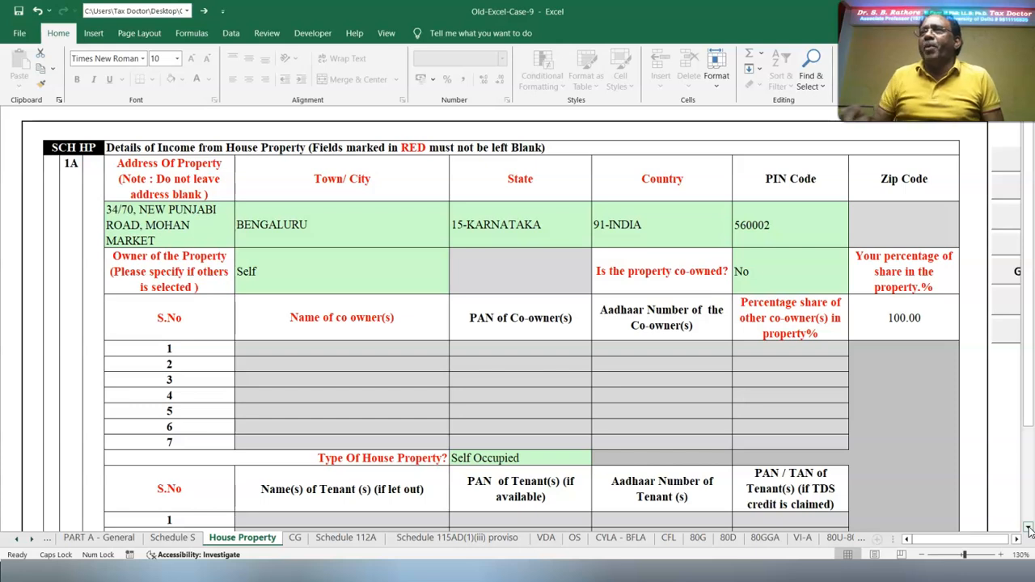
Review the self-occupied property's loan interest in House Property and the short-term and long-term gains in CG of Old-Excel-Case-9
scroll(1030, 530, "down", 5)
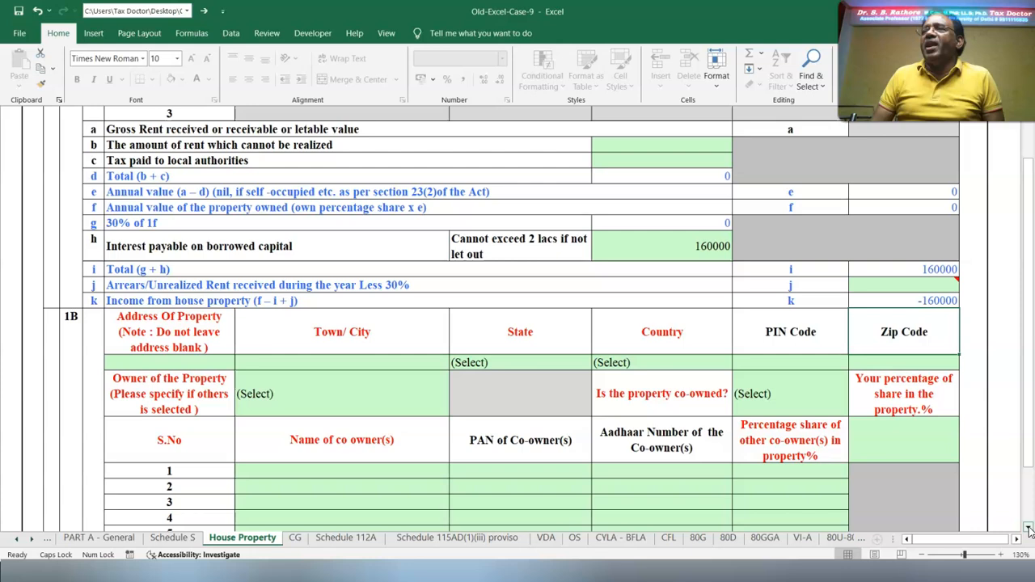
scroll(1027, 531, "down", 5)
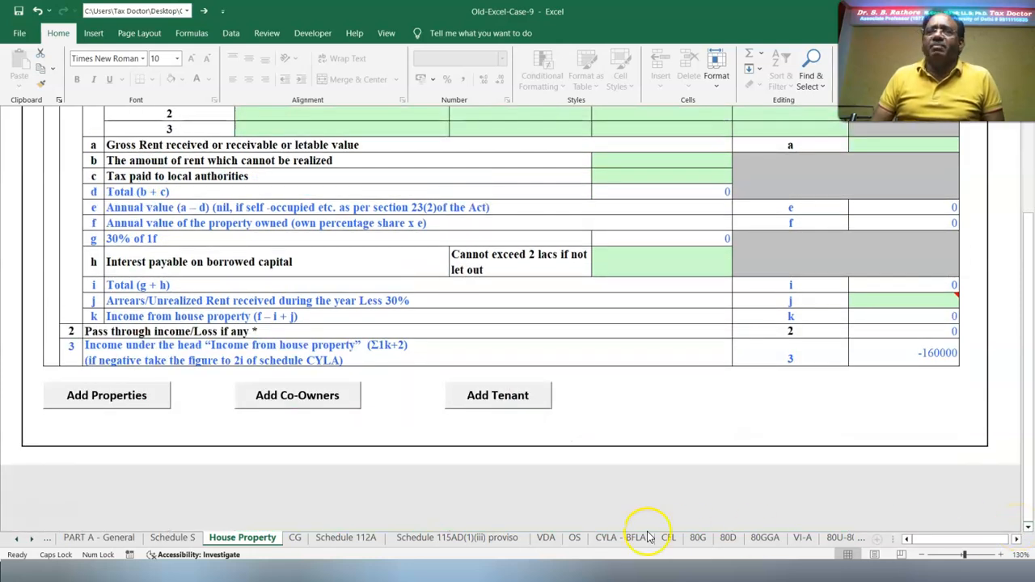
left_click(295, 537)
scroll(48, 416, "down", 10)
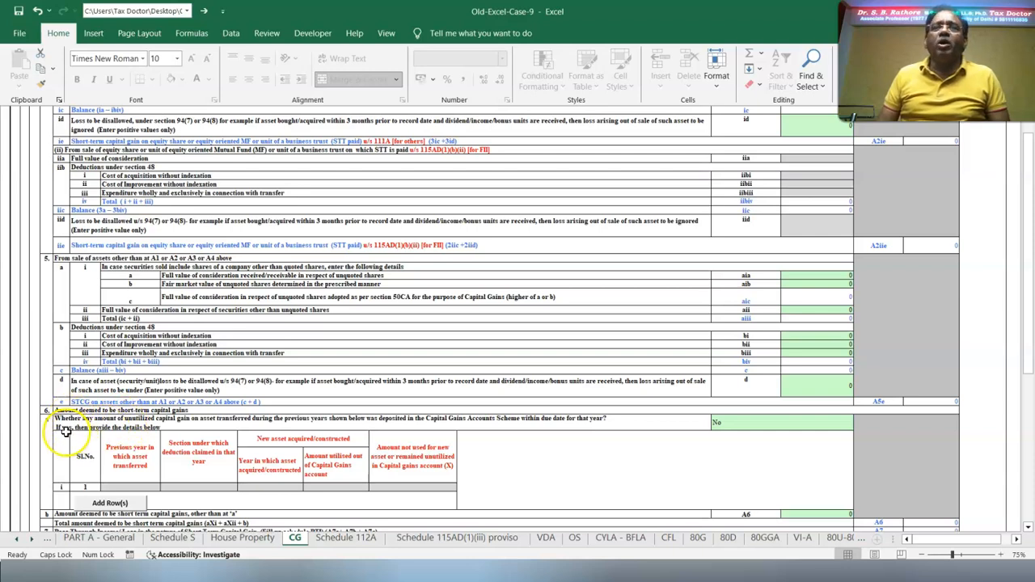
left_click(815, 430)
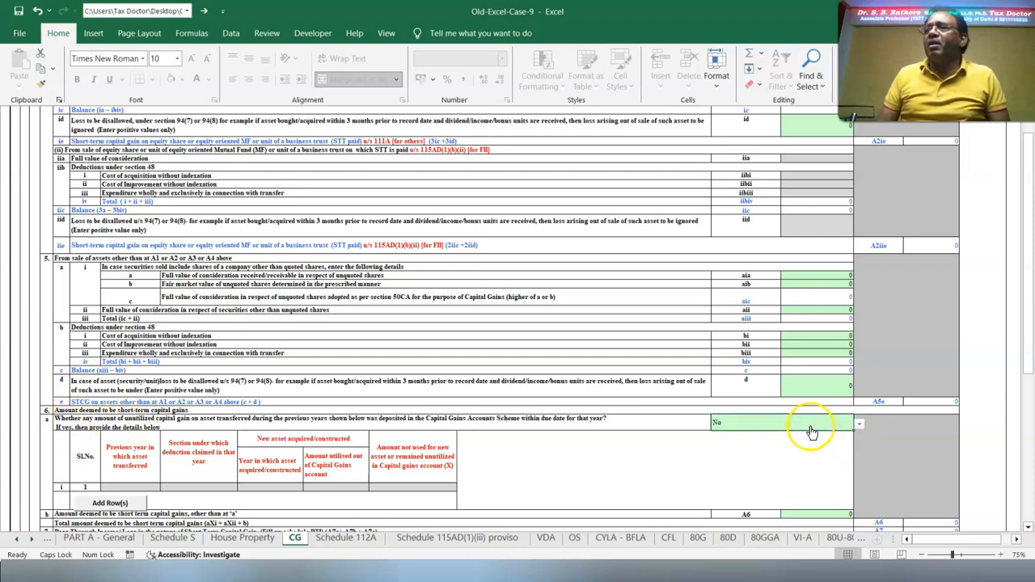
scroll(811, 431, "down", 15)
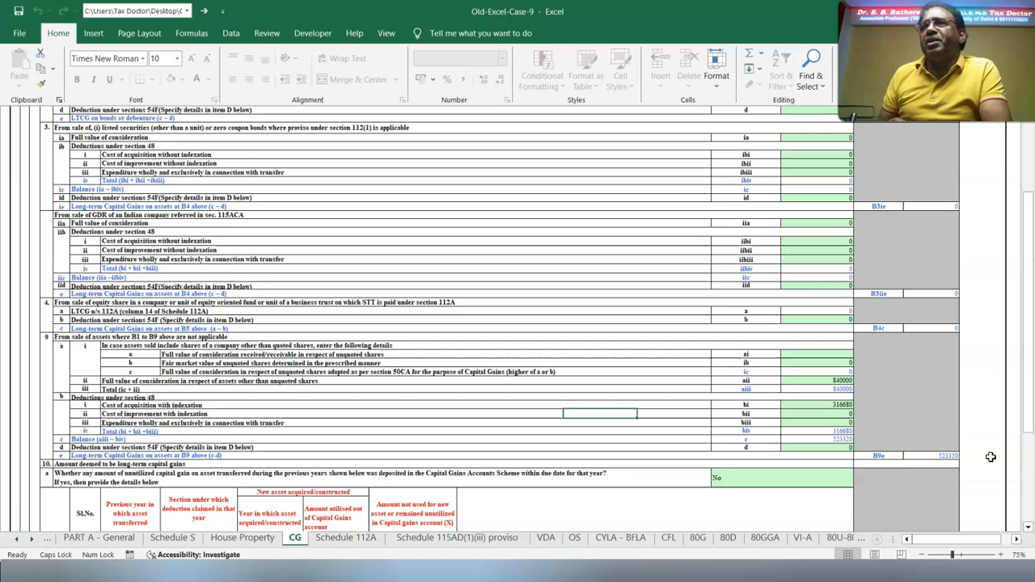
Open the OS schedule and enter 21000 as Dividend income u/s 2(22)(e)
left_click(575, 538)
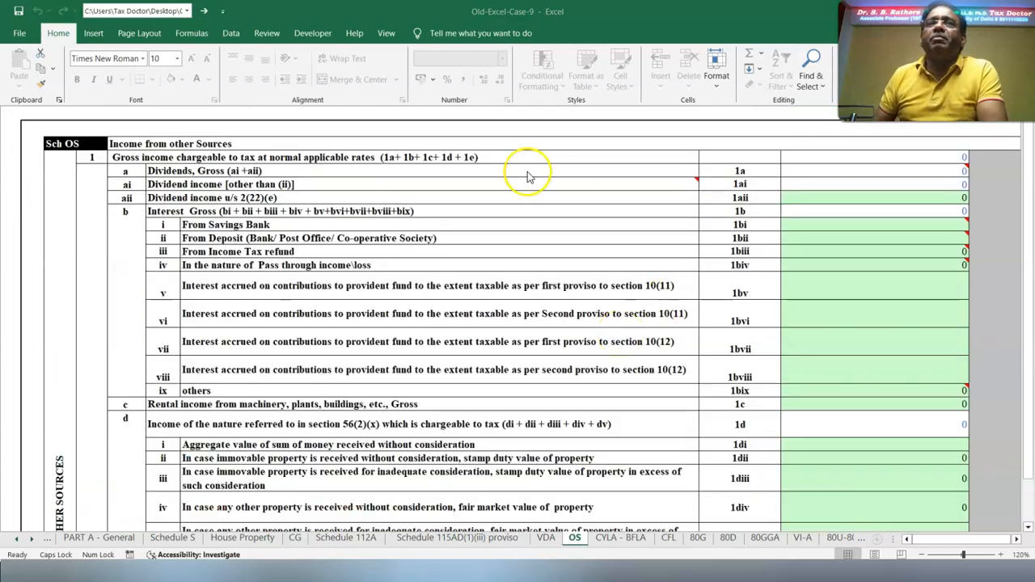
left_click(930, 198)
type("21000")
left_click(833, 314)
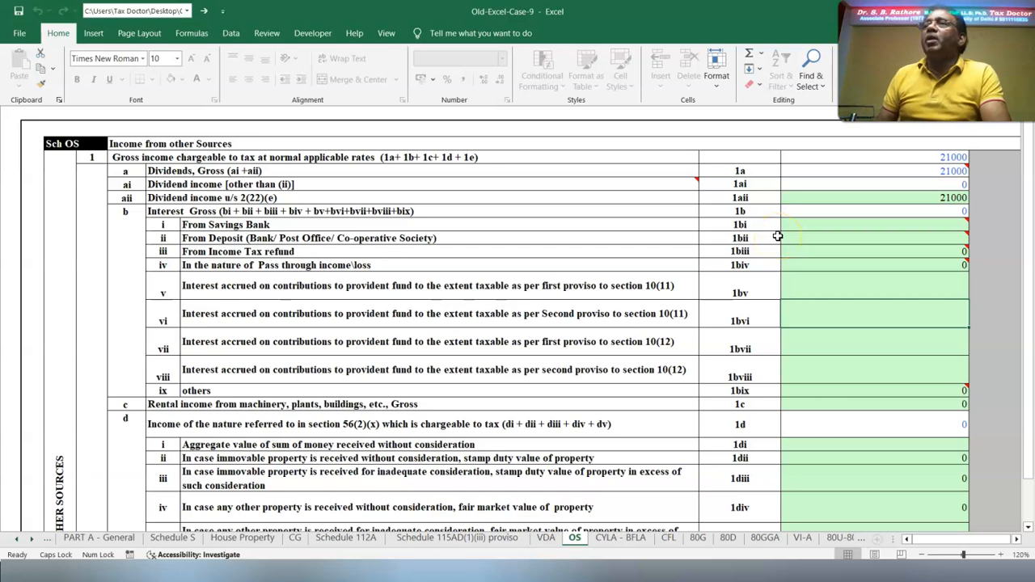
mouse_move(944, 223)
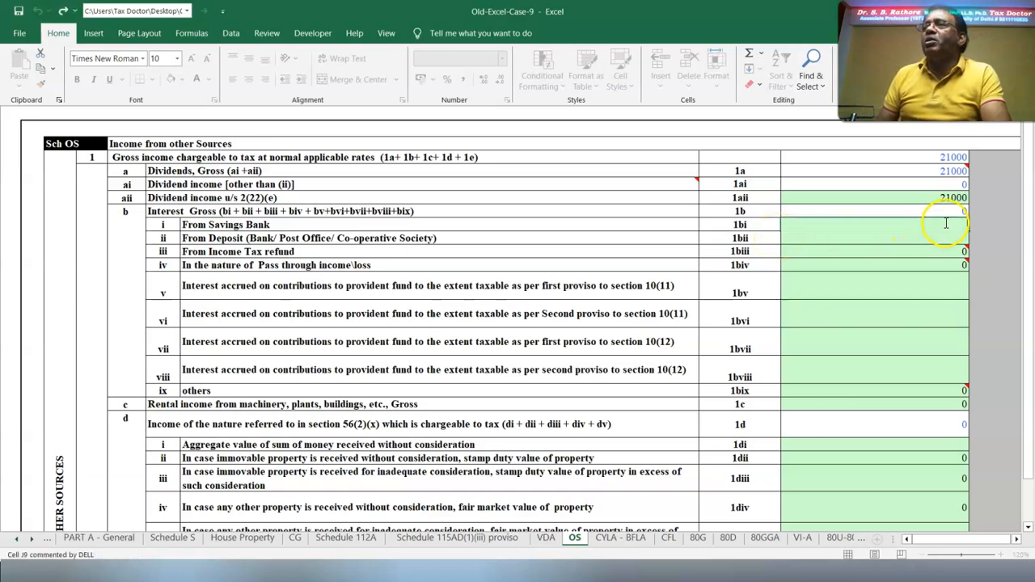
Enter 2000000 as interest from savings bank and 120000 as the aggregate sum of money received without consideration in the OS schedule
left_click(829, 301)
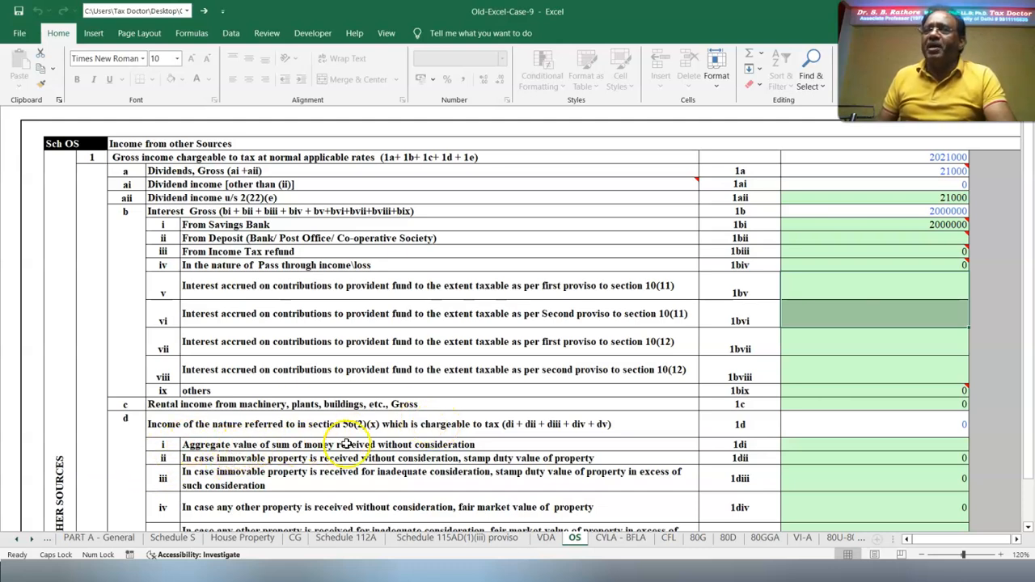
left_click(915, 444)
type("120000")
key("Return")
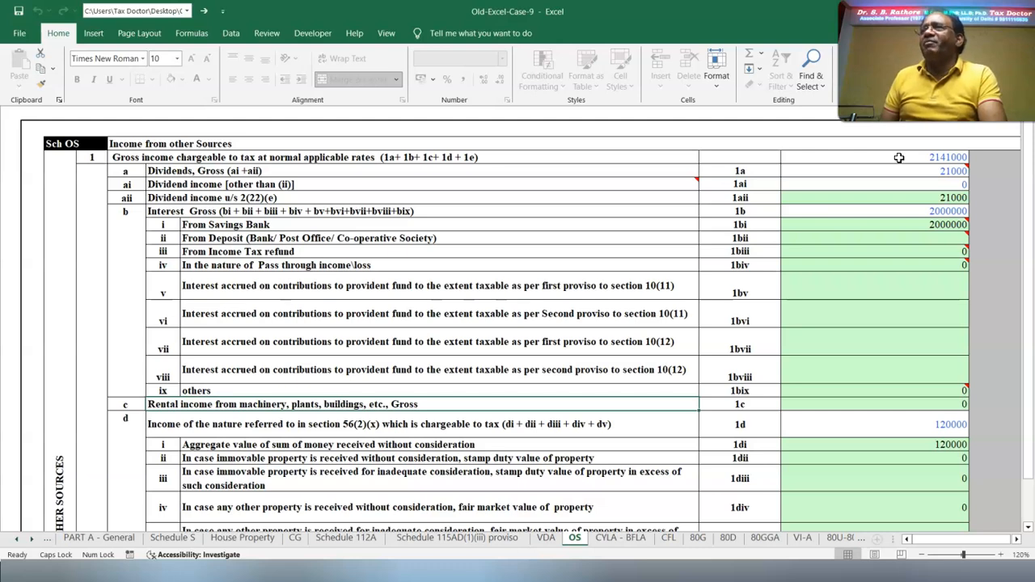
scroll(814, 293, "right", 3)
left_click(966, 184)
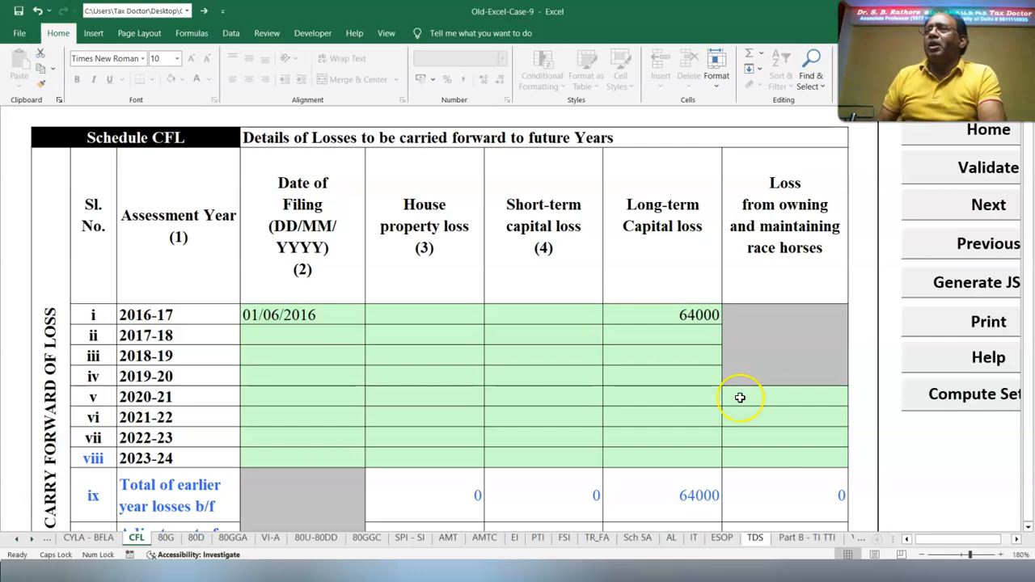
Compute the loss set-off from Schedule CFL and check the current-year and brought-forward adjustments in CYLA - BFLA
left_click(989, 398)
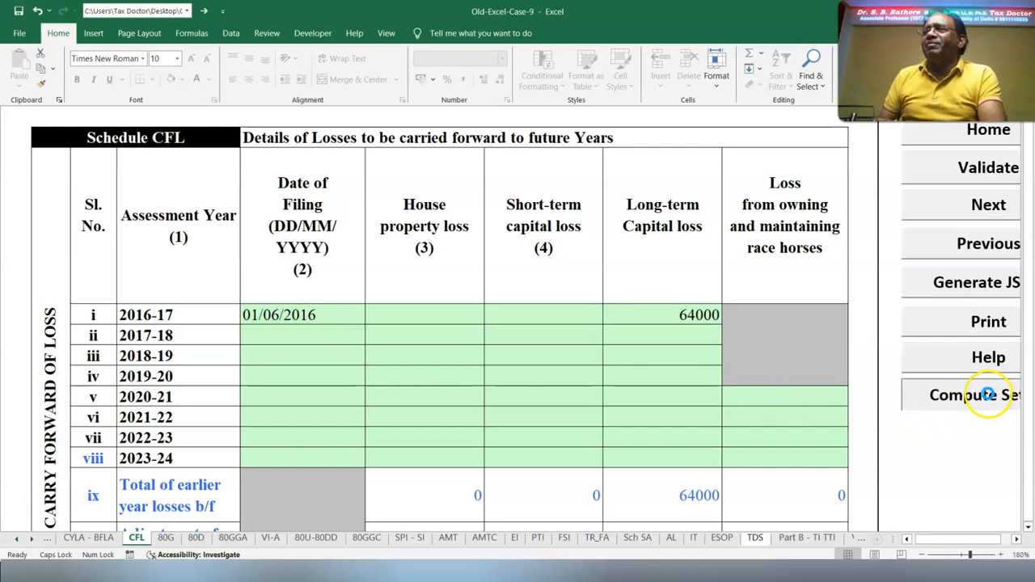
left_click(96, 538)
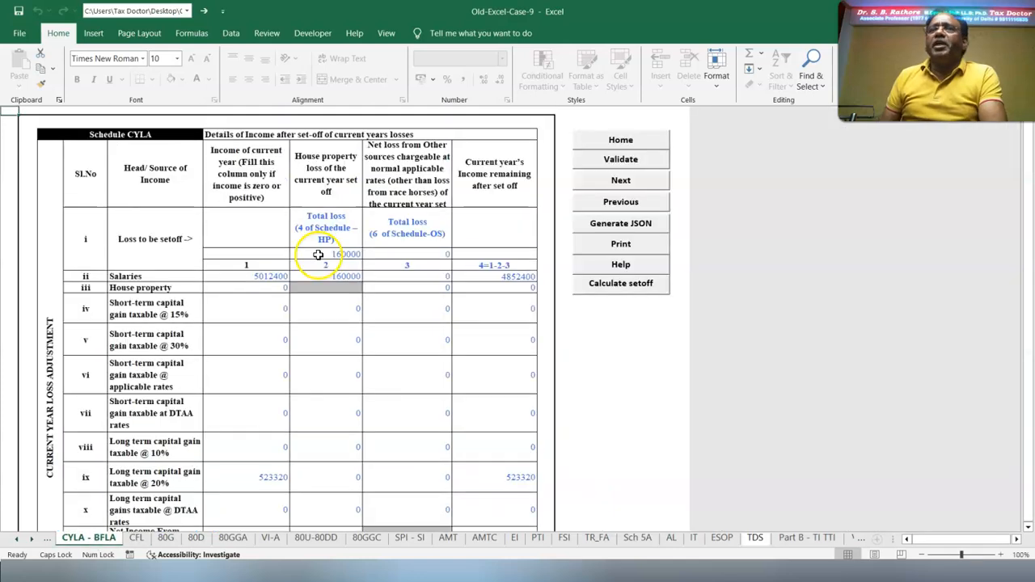
left_click(234, 274)
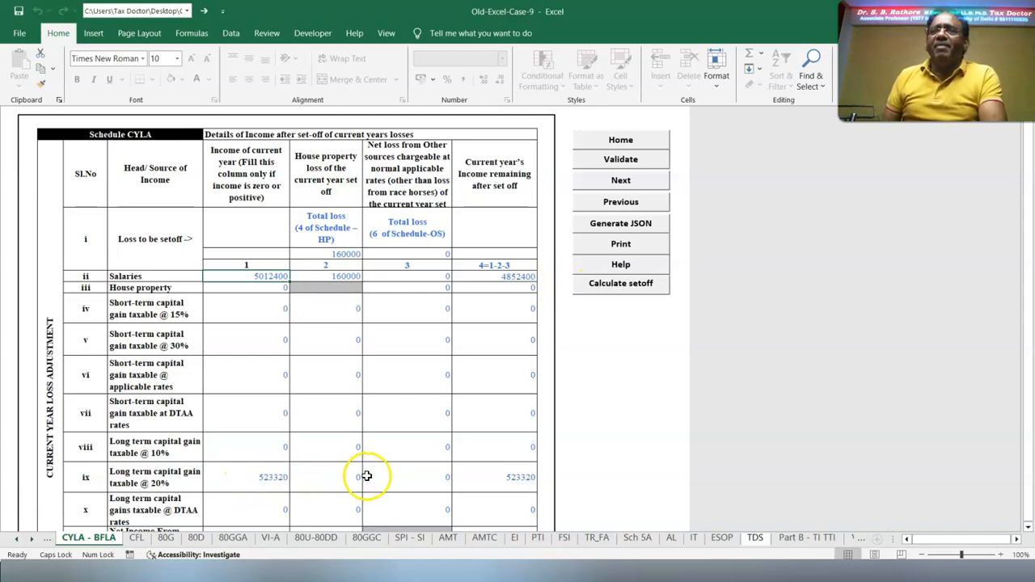
scroll(243, 161, "down", 5)
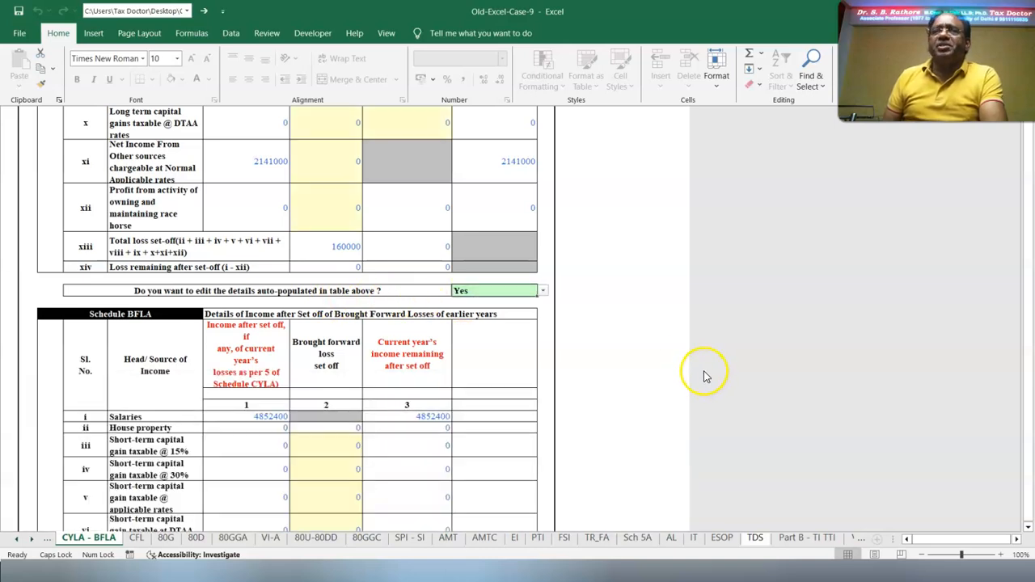
scroll(92, 377, "up", 1)
scroll(90, 404, "down", 5)
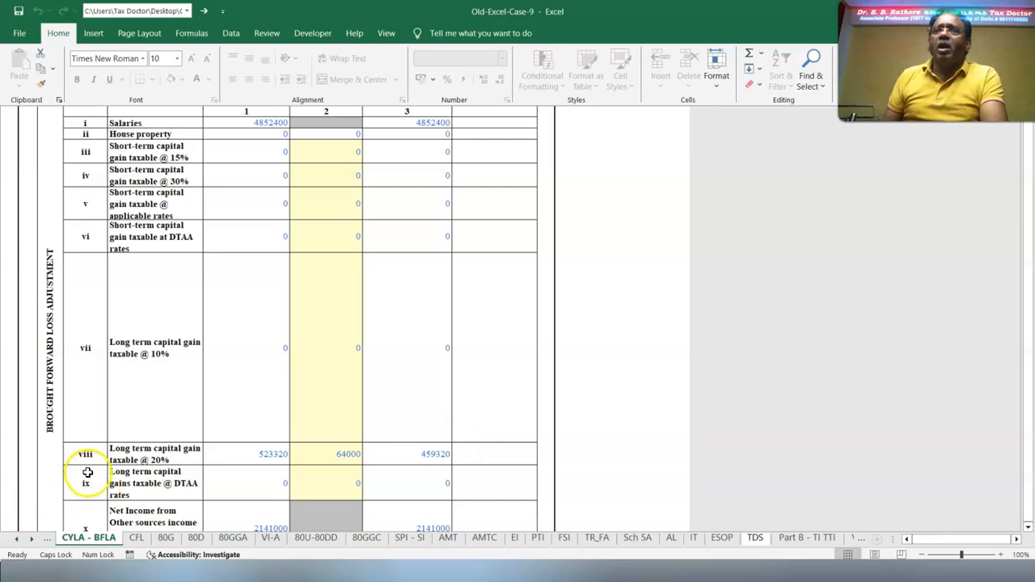
scroll(559, 450, "down", 5)
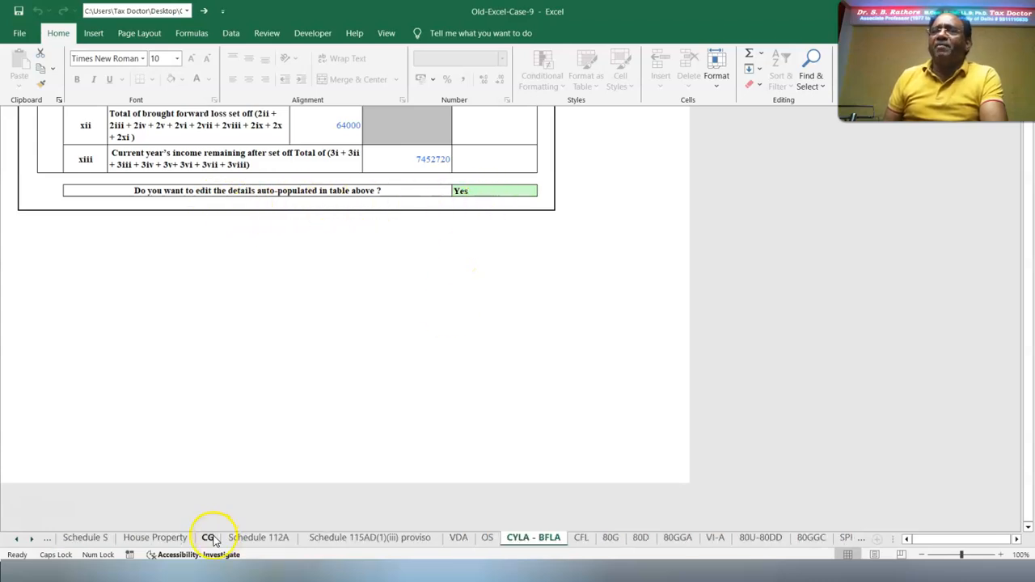
Review the capital gain accrual table in CG and the special-rate tax on long-term gains in SPI - SI
left_click(209, 537)
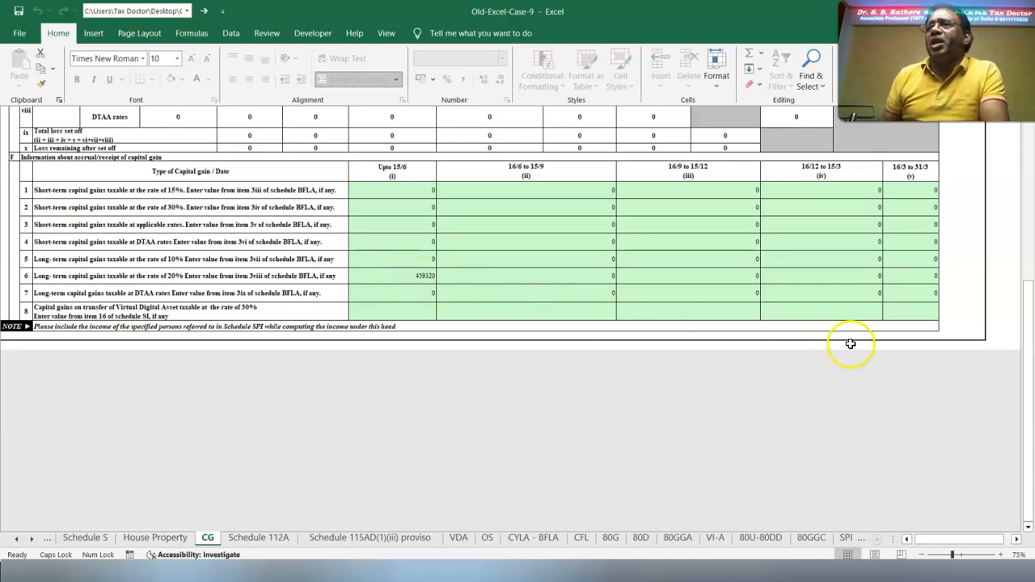
left_click_drag(1028, 344, 1028, 186)
left_click(994, 151)
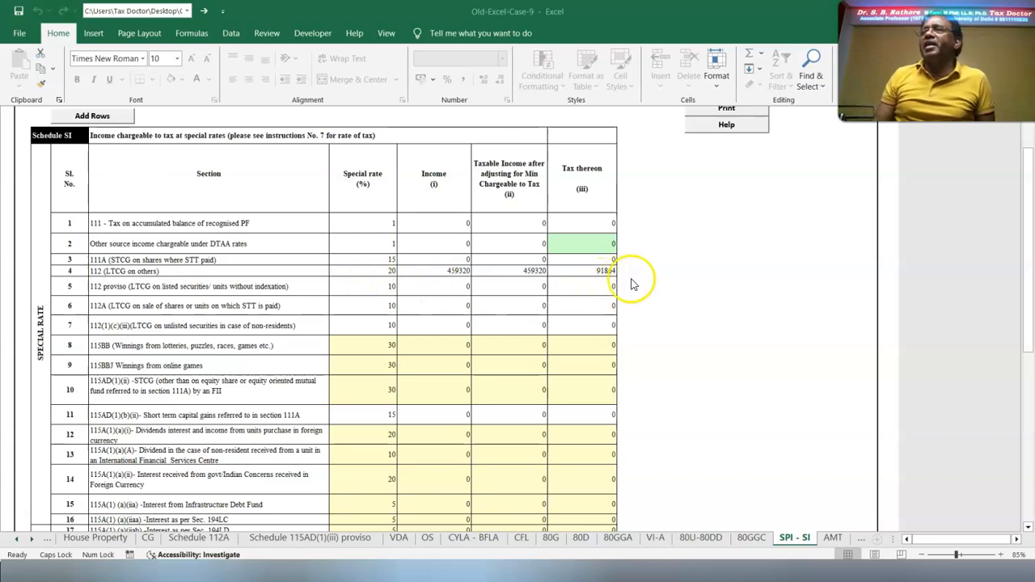
scroll(731, 302, "up", 3)
left_click(718, 162)
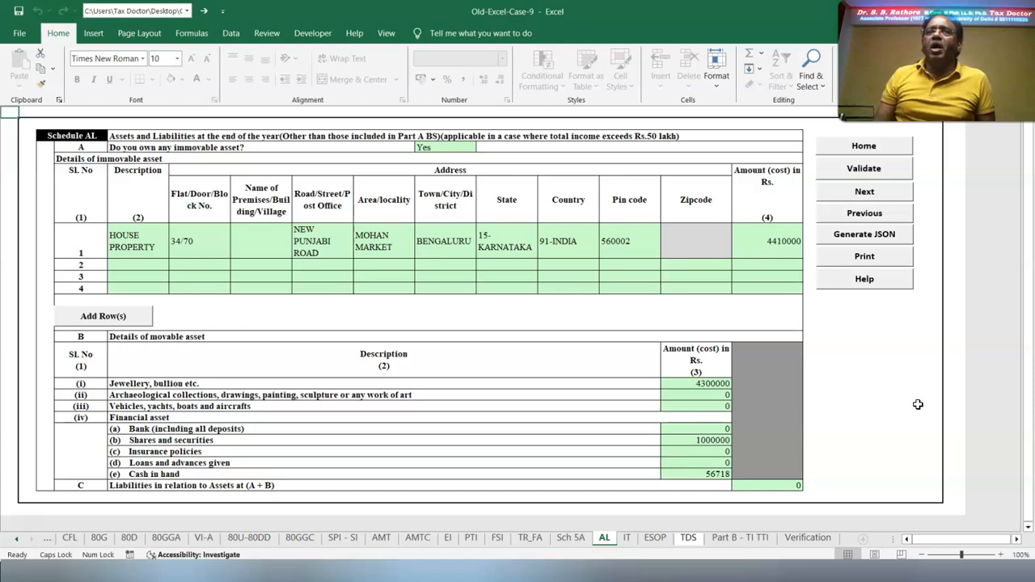
Review the immovable and movable asset details in Schedule AL and validate the schedule
left_click(904, 394)
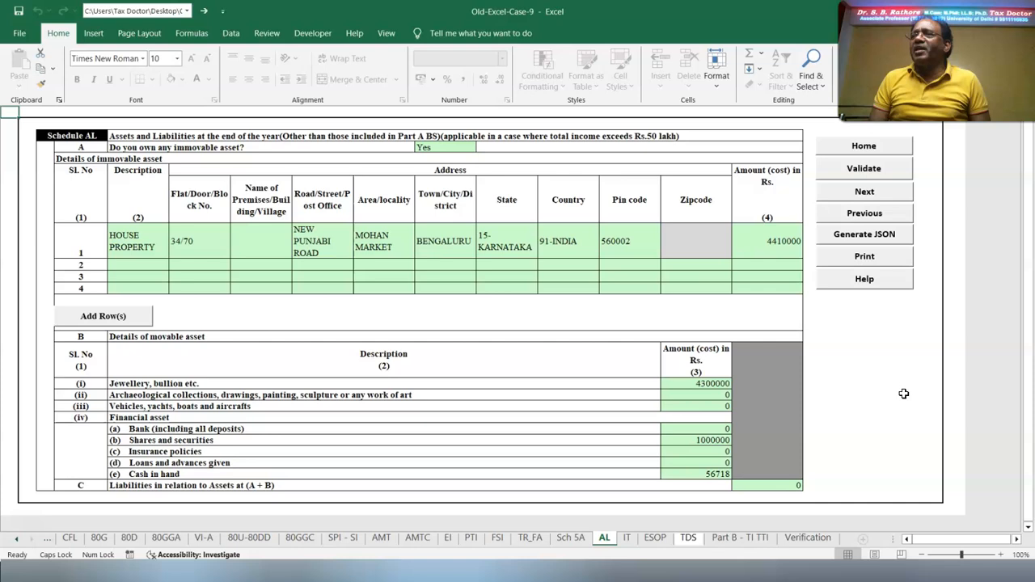
left_click(368, 507)
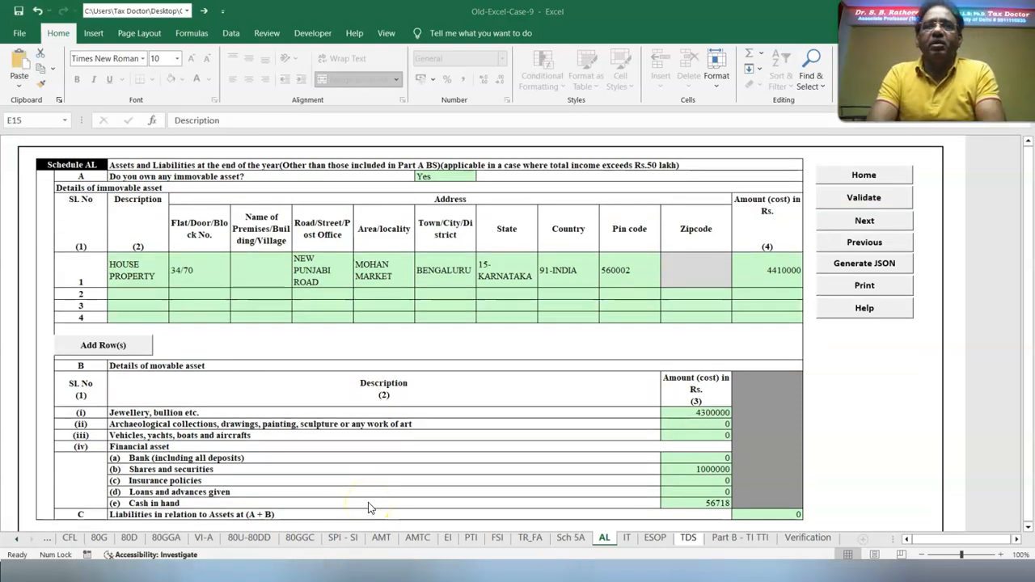
left_click(397, 495)
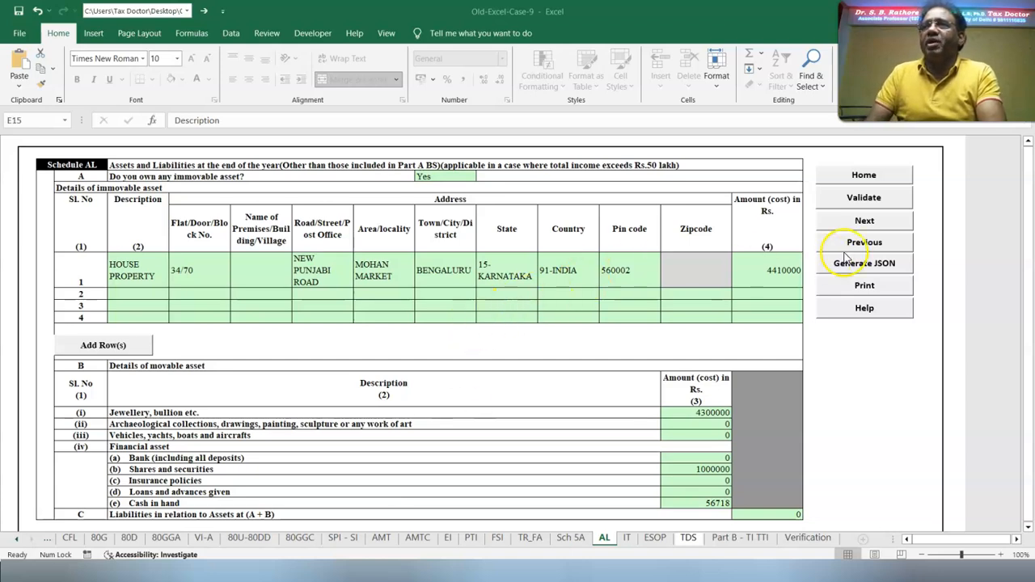
left_click(845, 206)
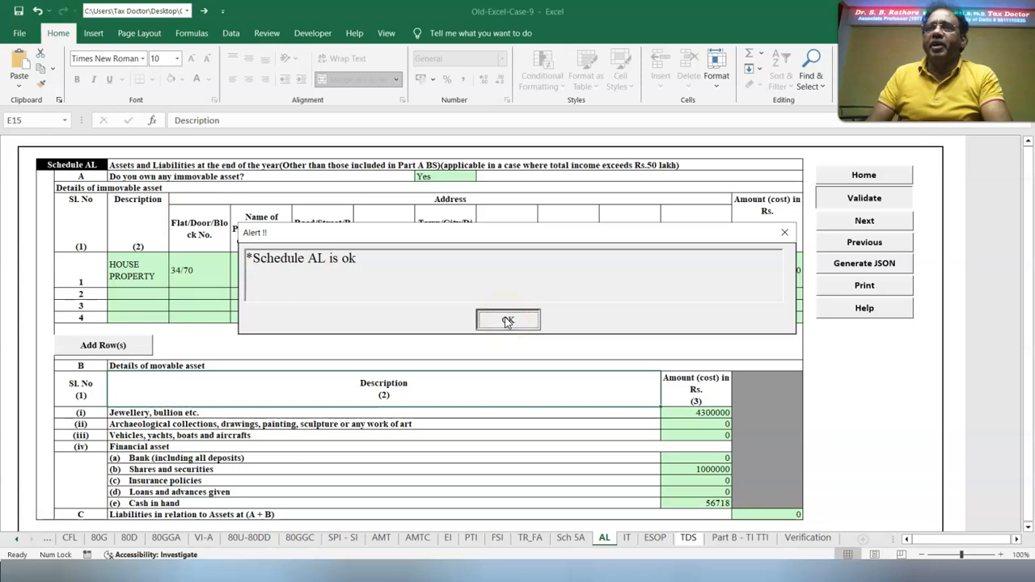
left_click(506, 319)
Review the tax payment in Schedule IT and the salary and other-income entries in Schedule TDS, and validate Schedule TDS
left_click(627, 538)
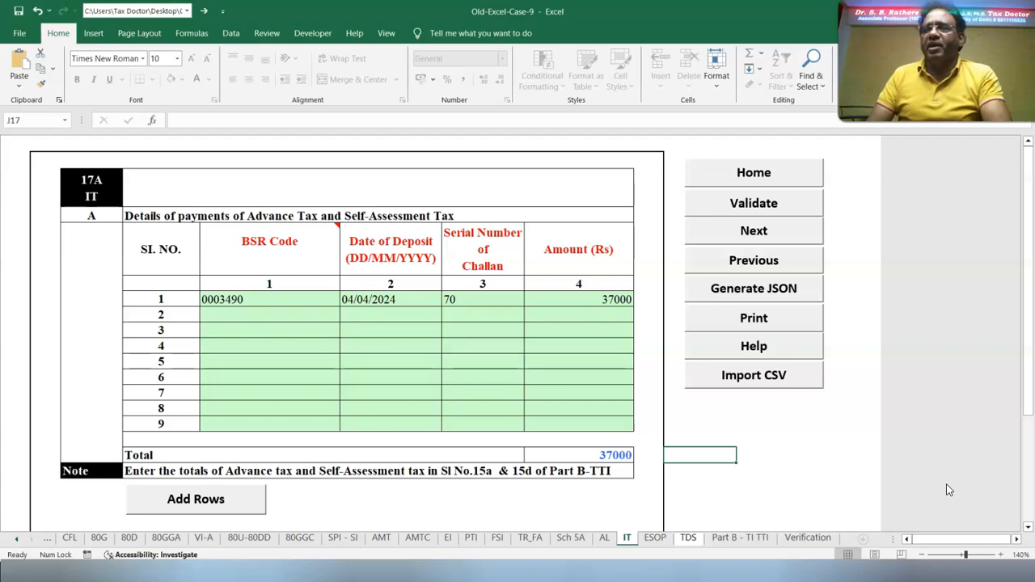
left_click(689, 538)
left_click(510, 321)
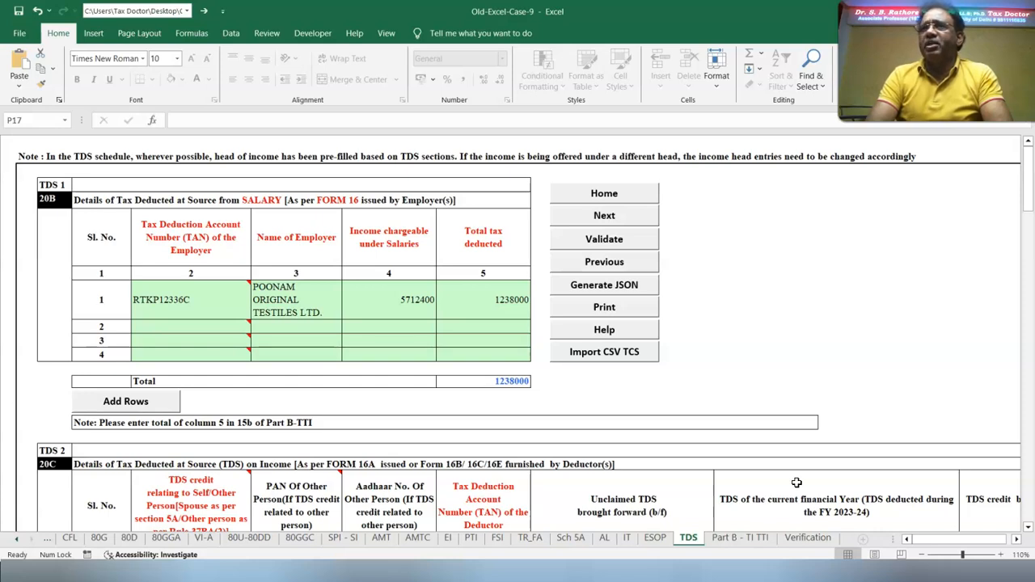
left_click(1028, 527)
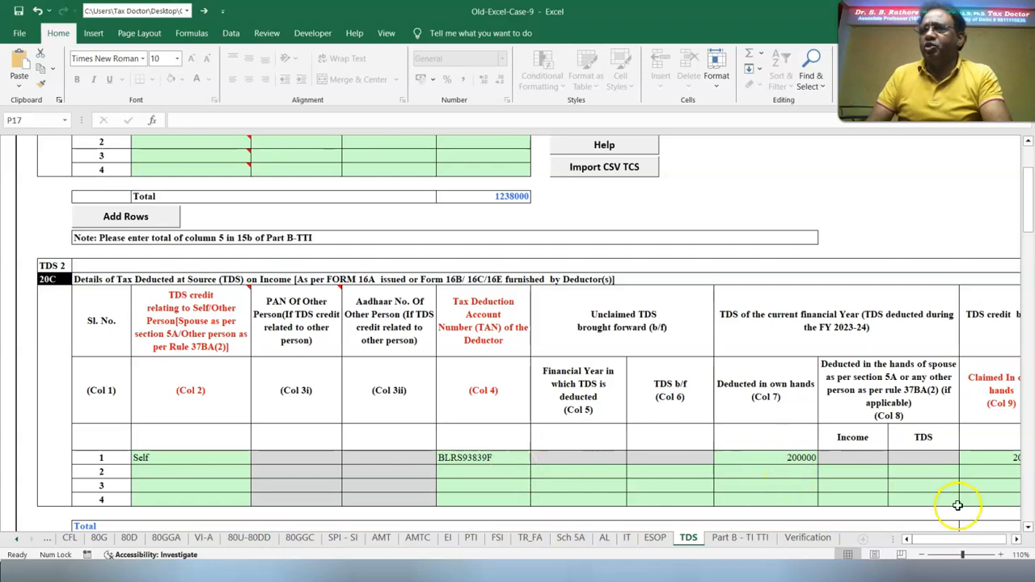
left_click(1017, 539)
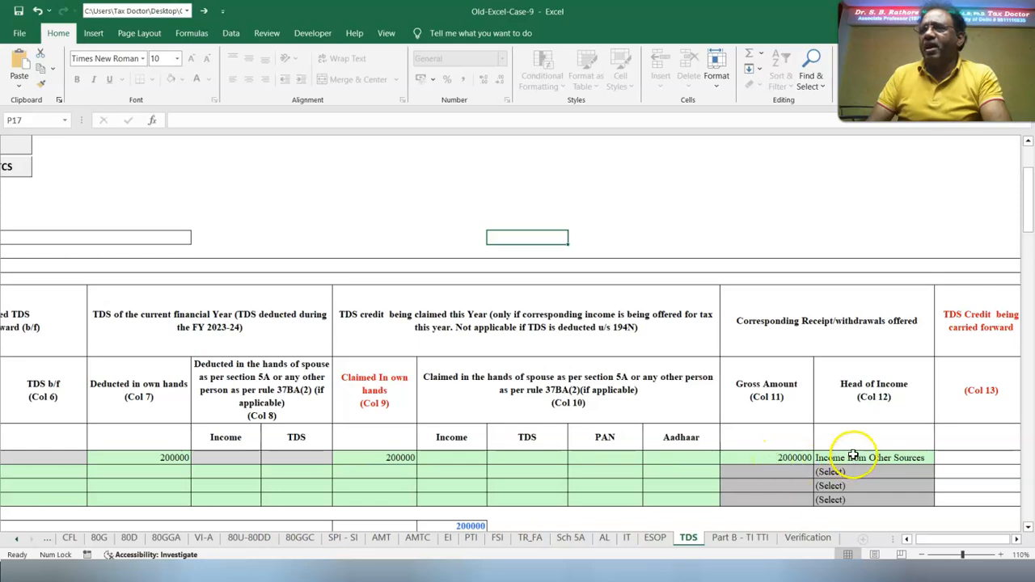
scroll(867, 458, "up", 5)
scroll(527, 347, "left", 5)
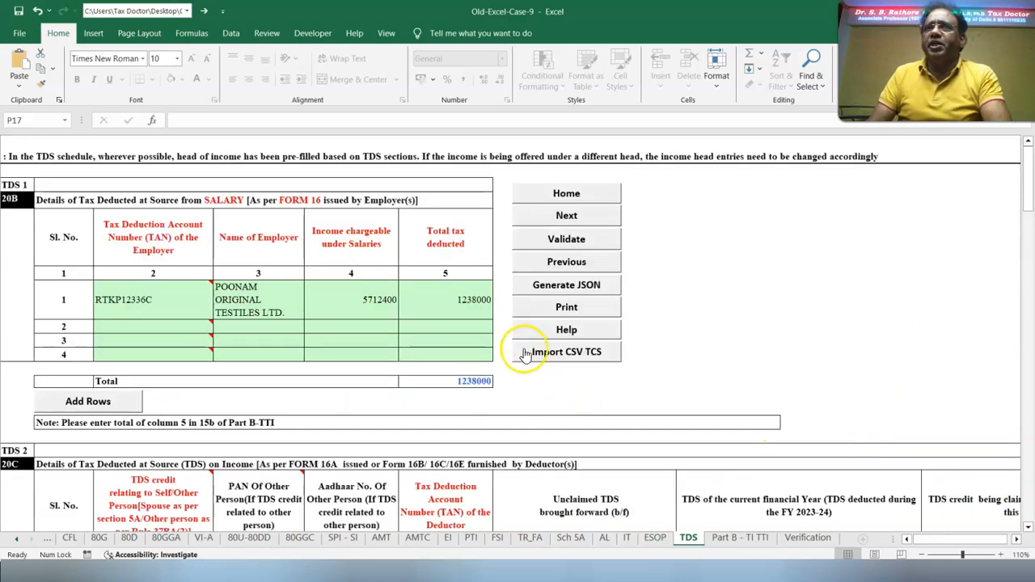
left_click(571, 239)
key("Return")
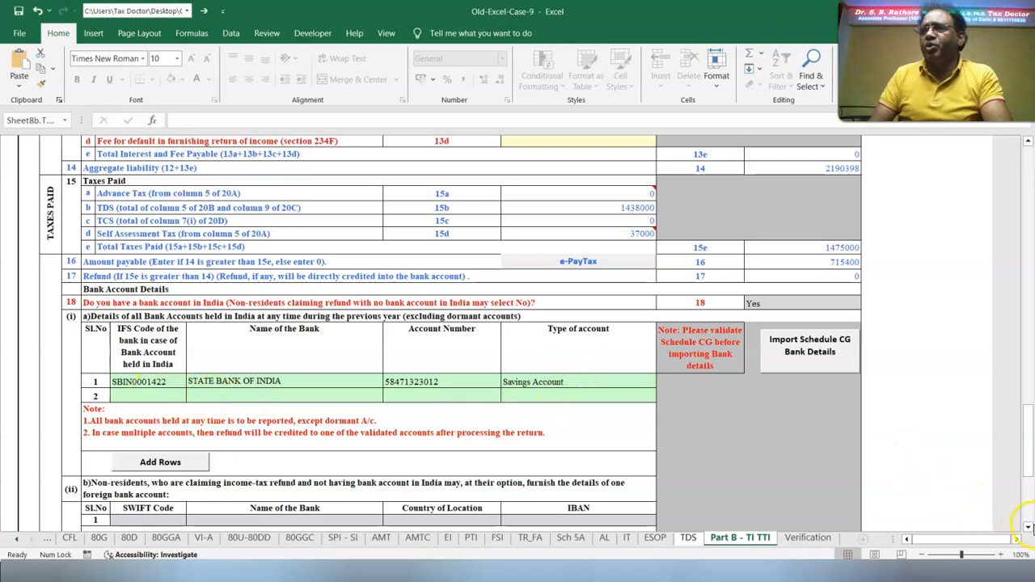
Check the bank account details and foreign asset answer in Part B - TI TTI and the declaration in Verification
scroll(763, 496, "down", 2)
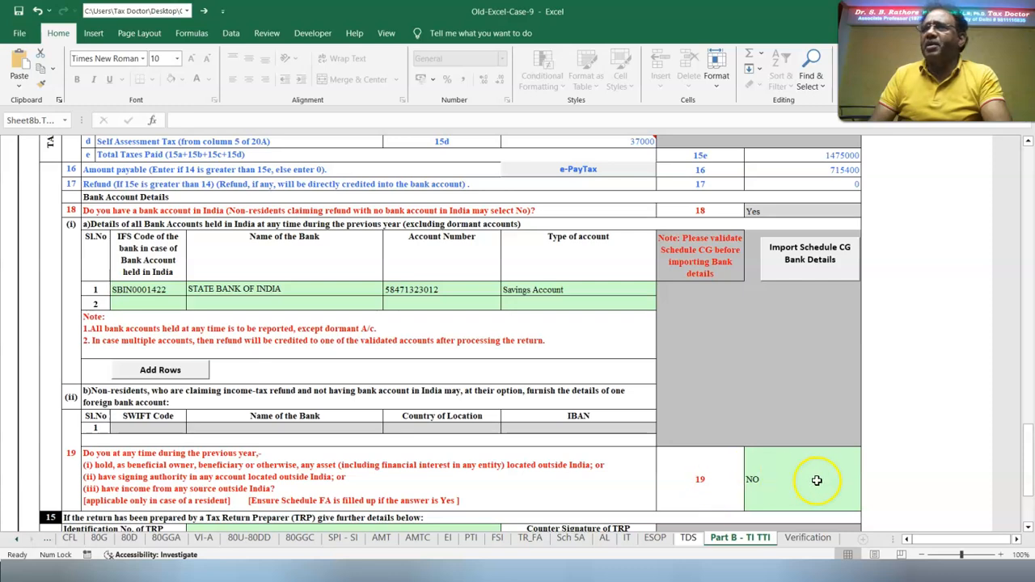
left_click(808, 537)
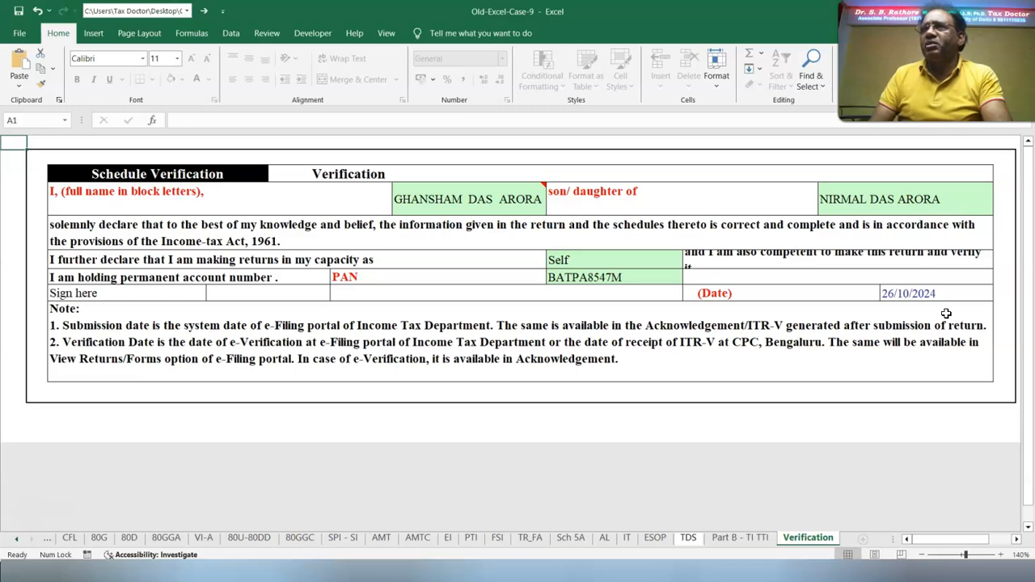
scroll(805, 357, "right", 3)
left_click(884, 201)
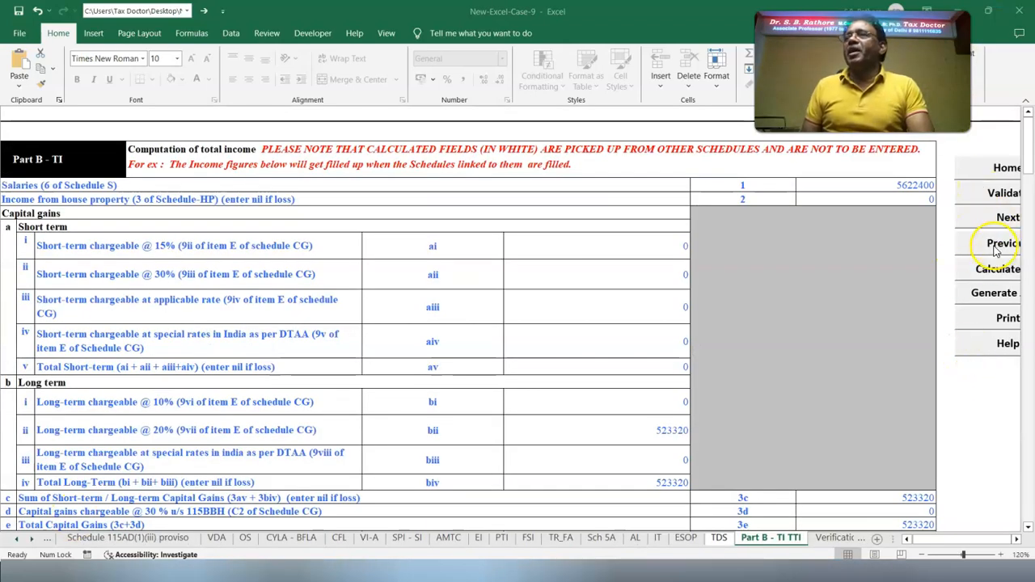
Review the total income computation in Part B - TI of New-Excel-Case-9, from capital gains to brought forward losses set off
scroll(738, 244, "right", 2)
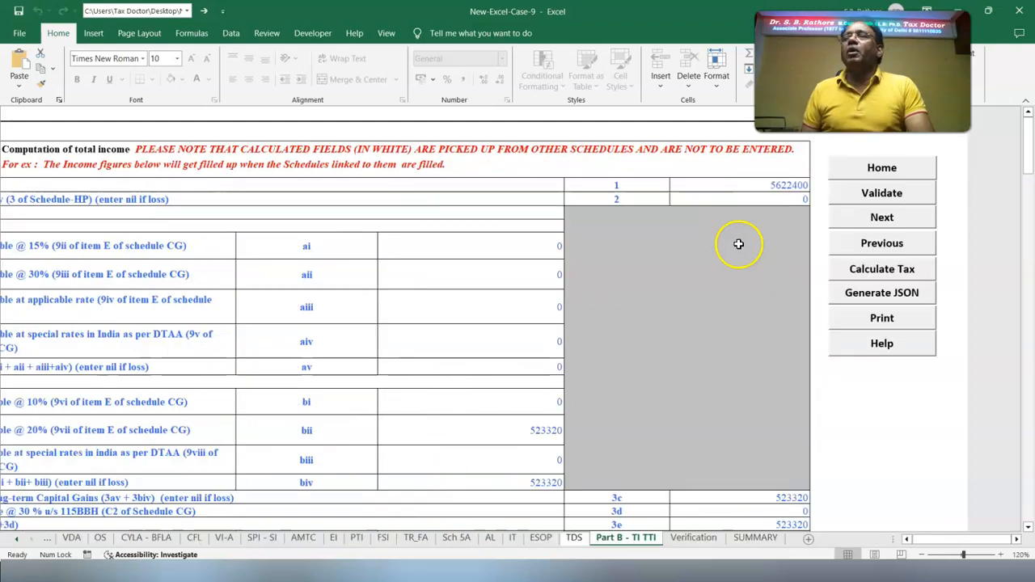
scroll(779, 491, "down", 2, "ctrl")
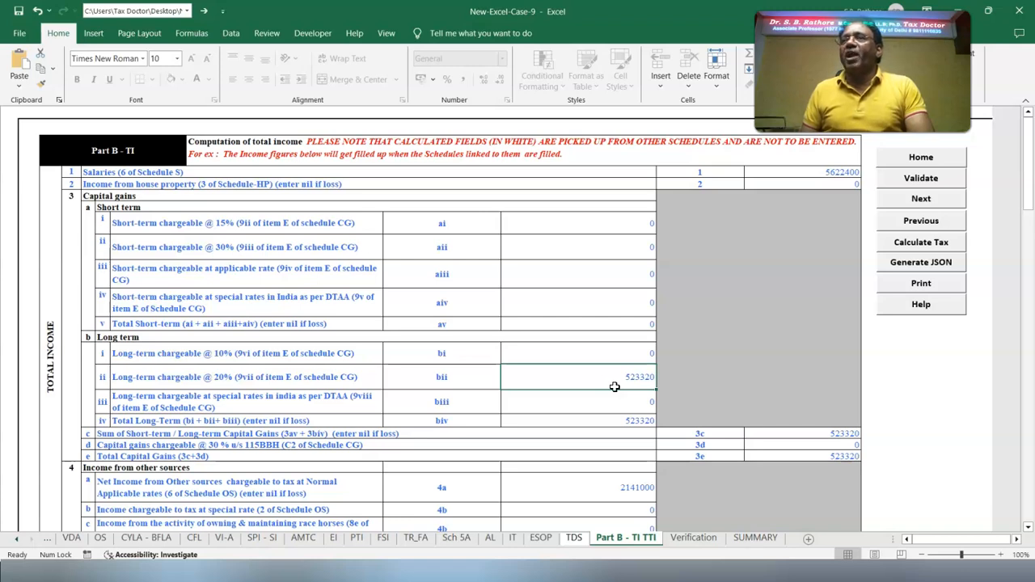
left_click(625, 494)
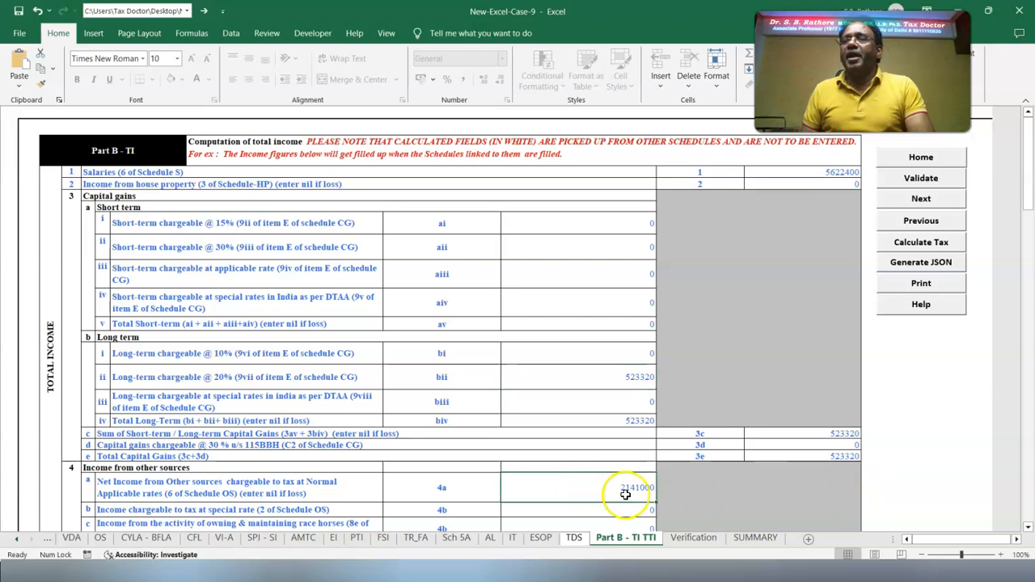
scroll(820, 277, "down", 5)
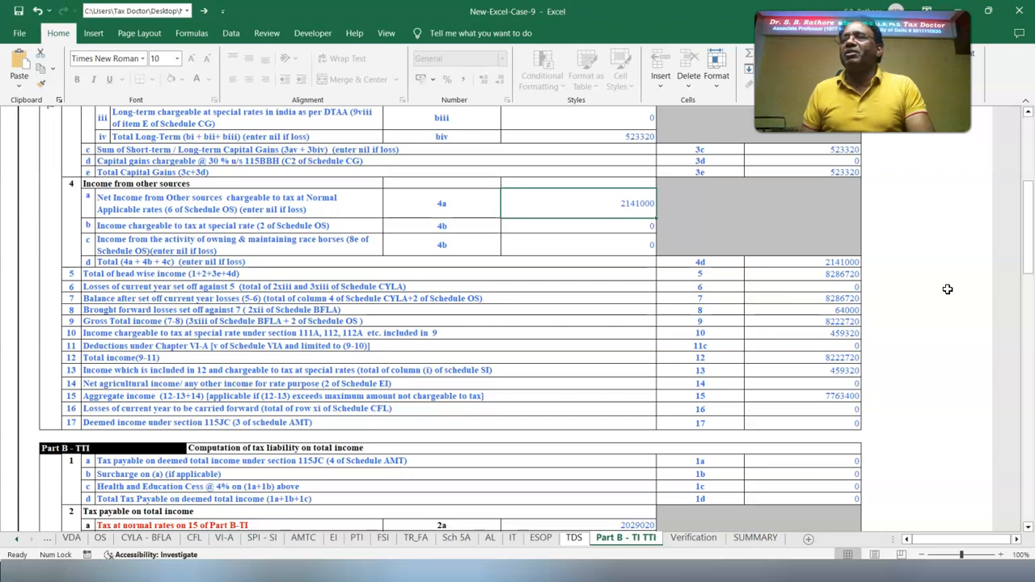
left_click(821, 309)
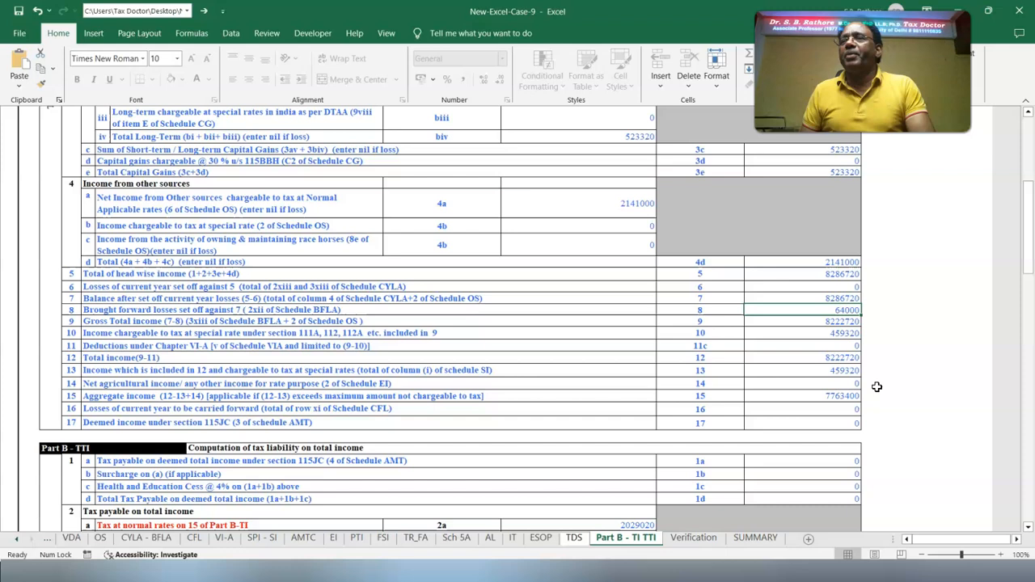
Set the section 234A interest and the section 234F late-filing fee to 0 in Part B - TTI
scroll(1023, 524, "down", 6)
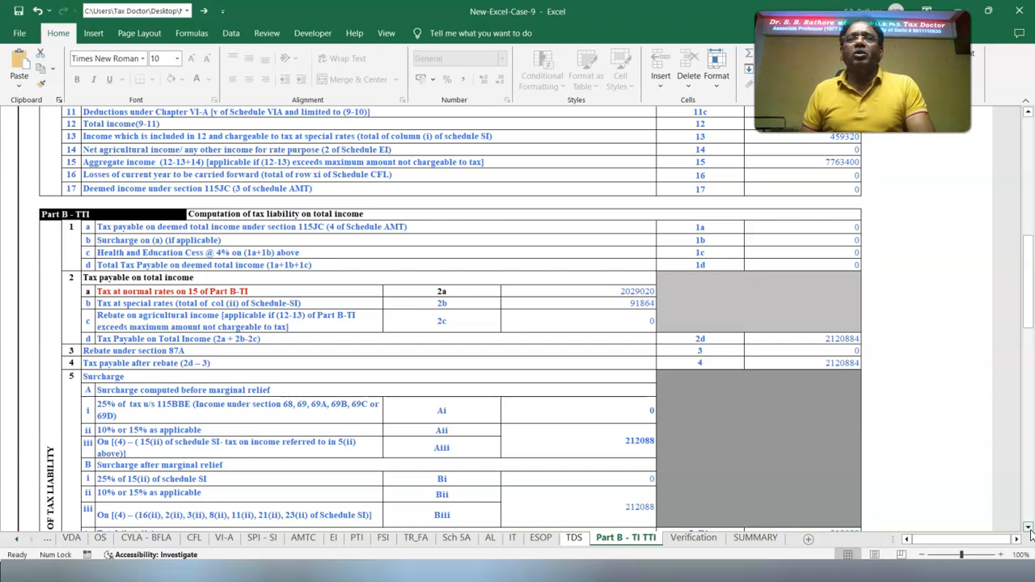
scroll(1029, 526, "down", 6)
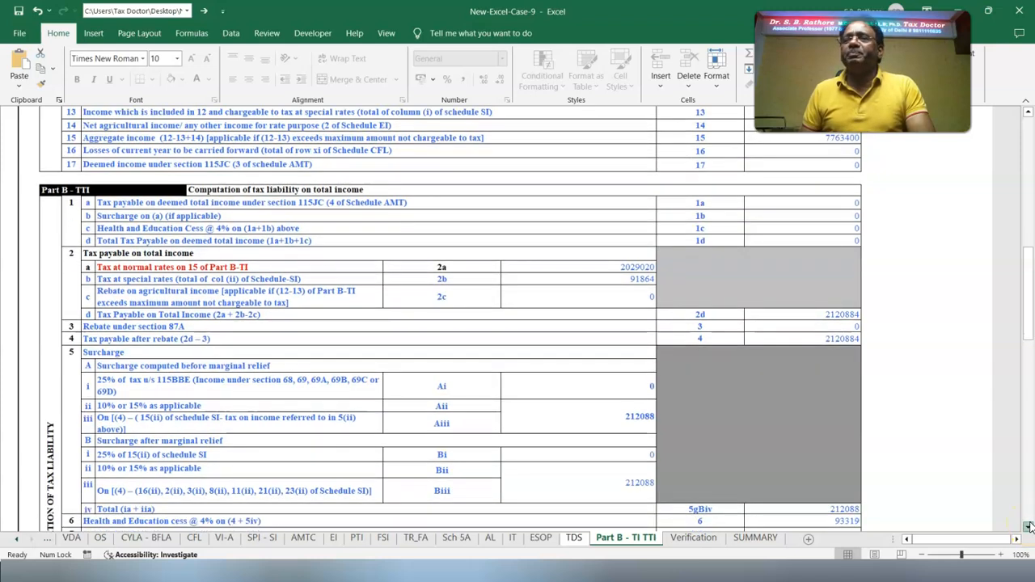
left_click(1029, 526)
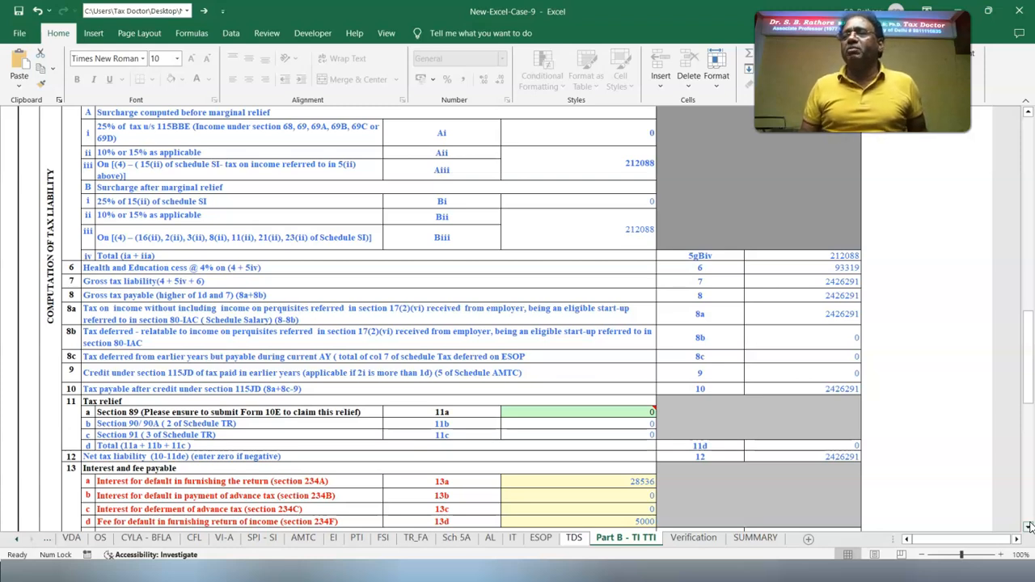
scroll(1029, 526, "down", 3)
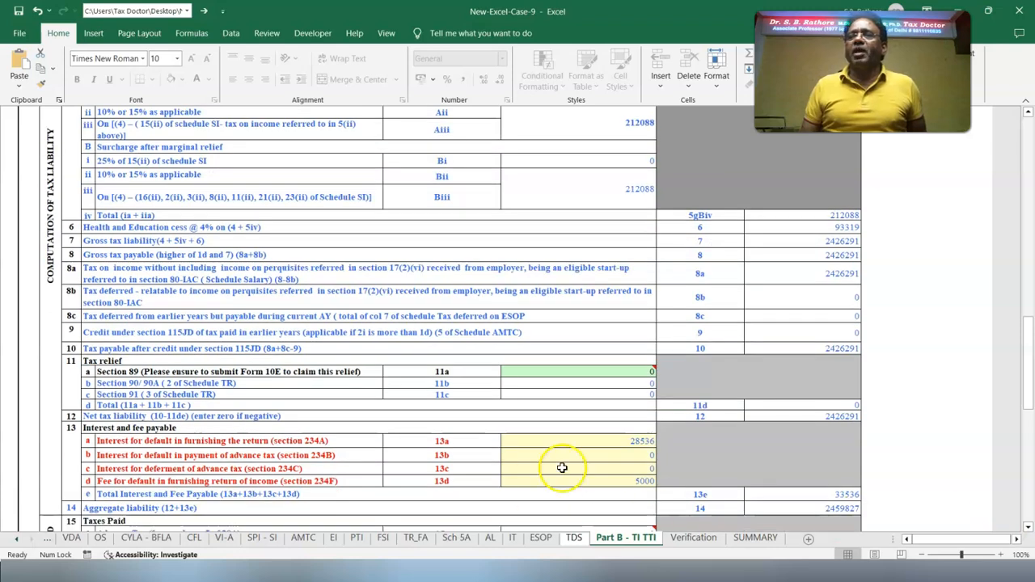
double_click(597, 450)
left_click(599, 442)
double_click(609, 481)
type("0")
left_click(970, 429)
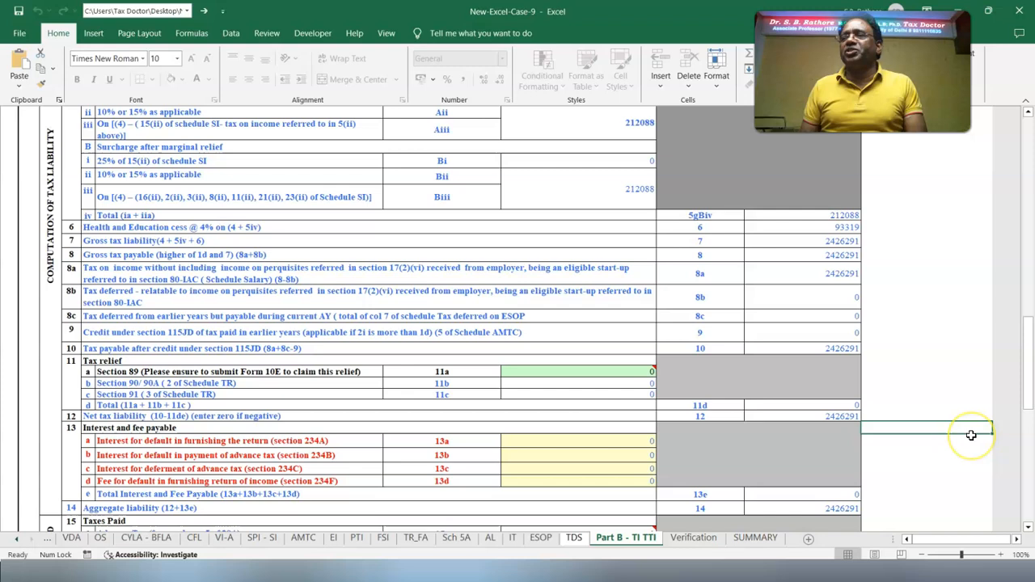
Generate the return's JSON from Part B - TI TTI, acknowledging the audit and save alerts, and save the JSON file from the summary
scroll(971, 432, "down", 6)
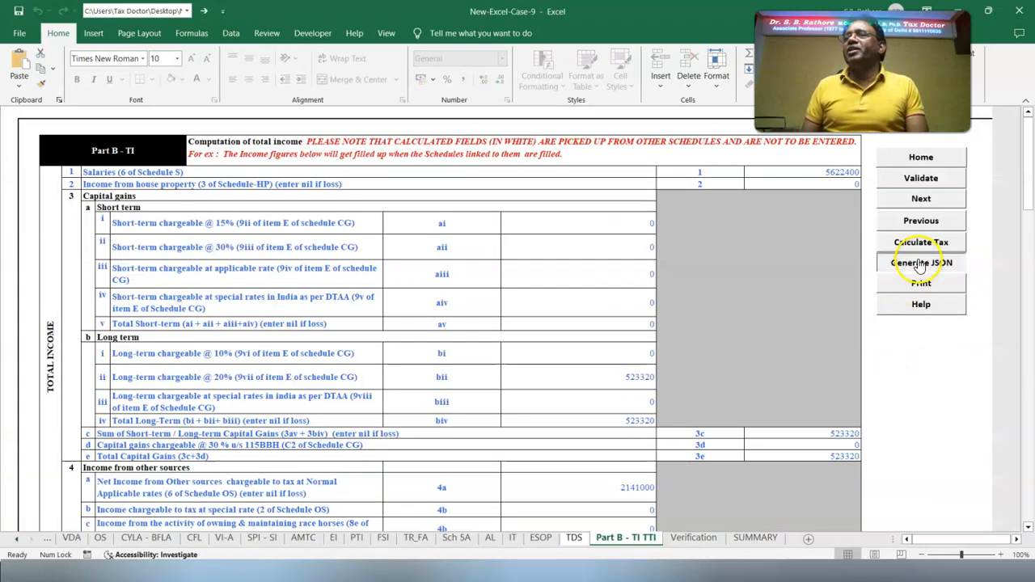
left_click(920, 263)
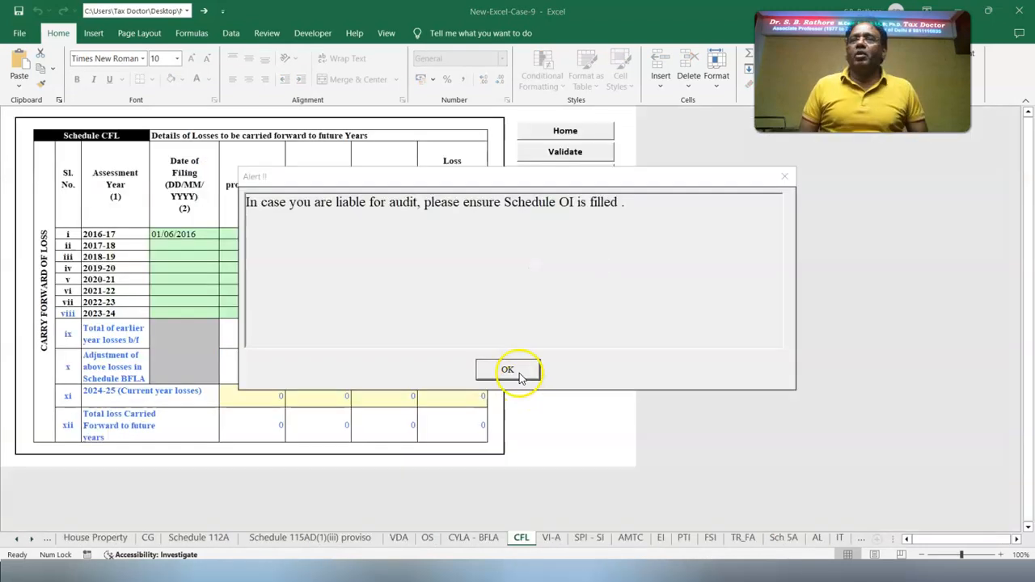
left_click(520, 370)
left_click(520, 369)
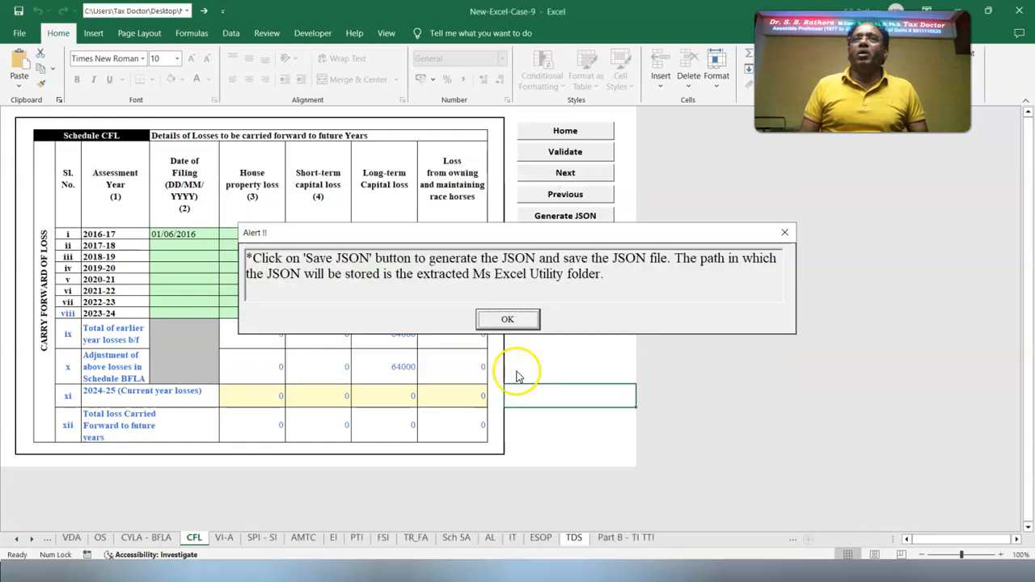
left_click(514, 319)
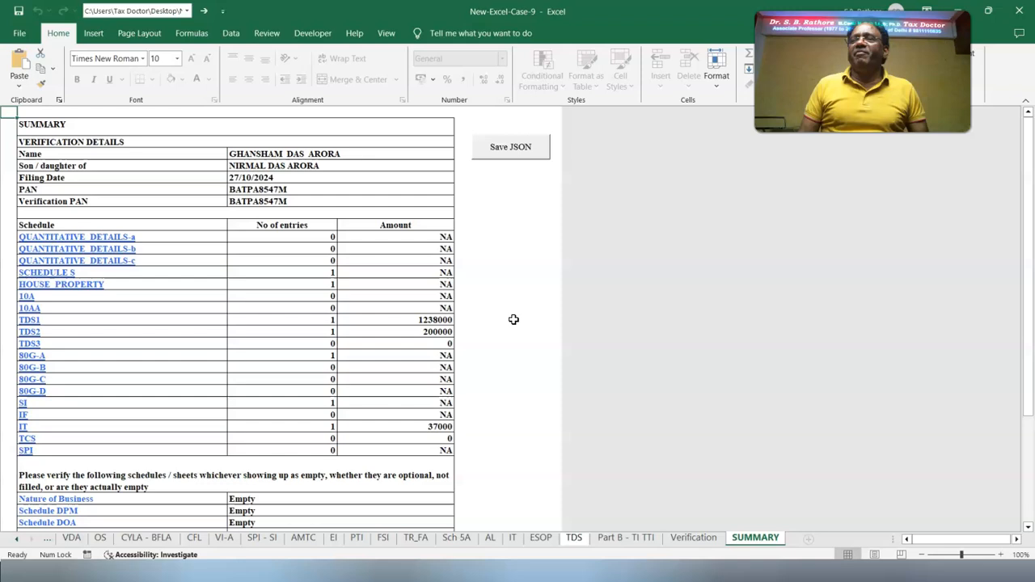
left_click(511, 151)
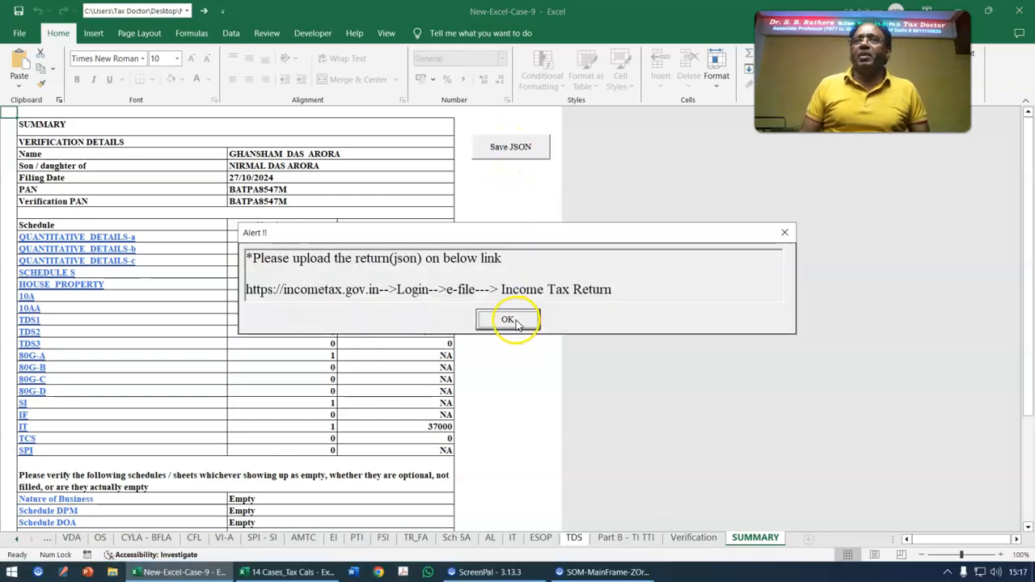
left_click(510, 321)
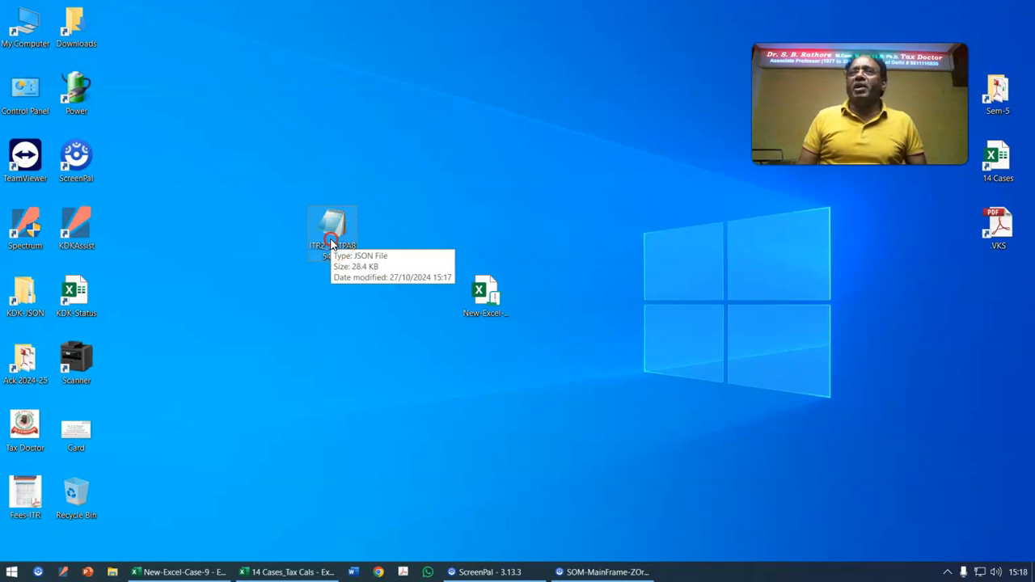
Open the saved ITR2 JSON file from the desktop in Notepad and find the second occurrence of 840000
double_click(331, 242)
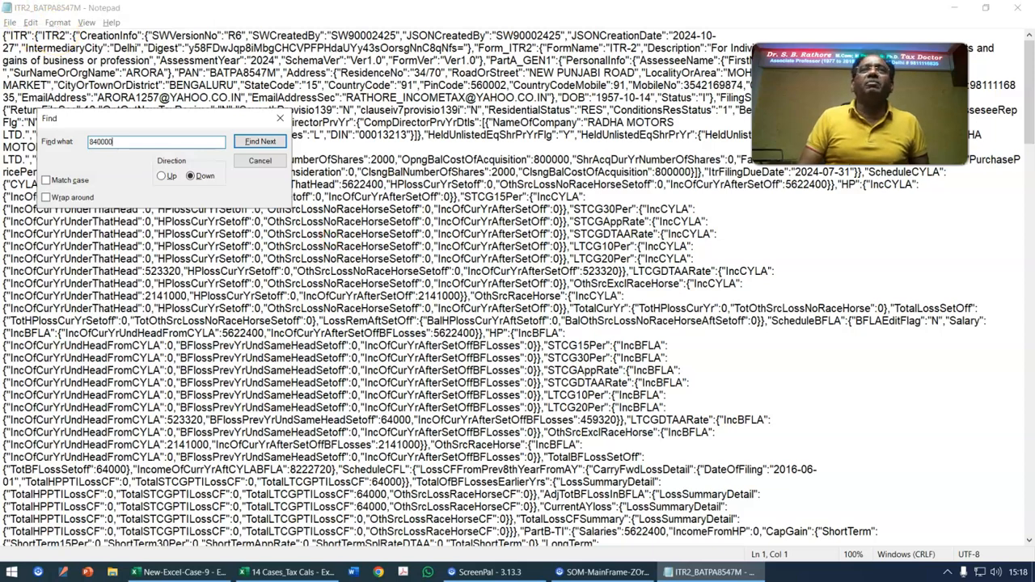
left_click(259, 142)
left_click(259, 141)
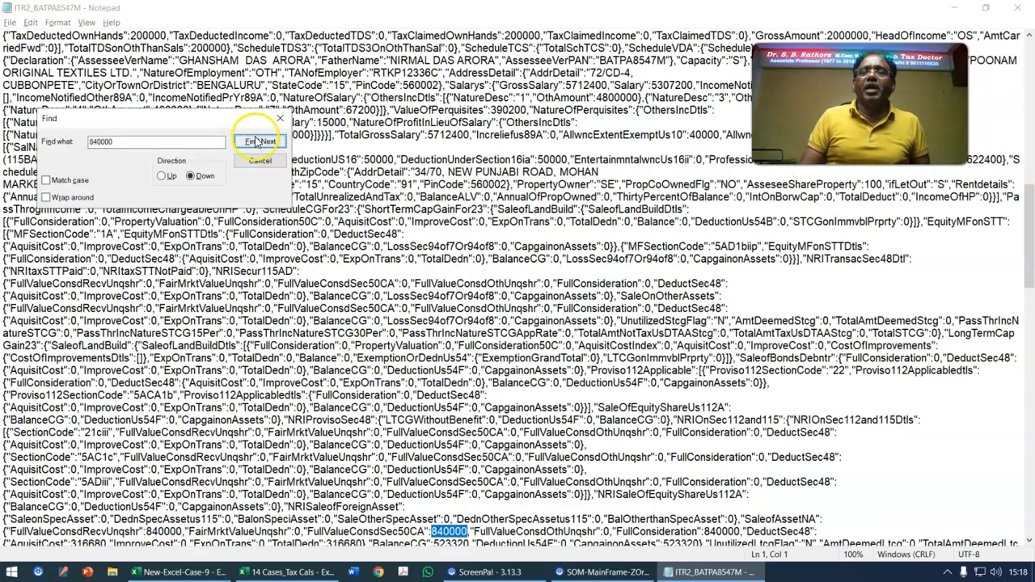